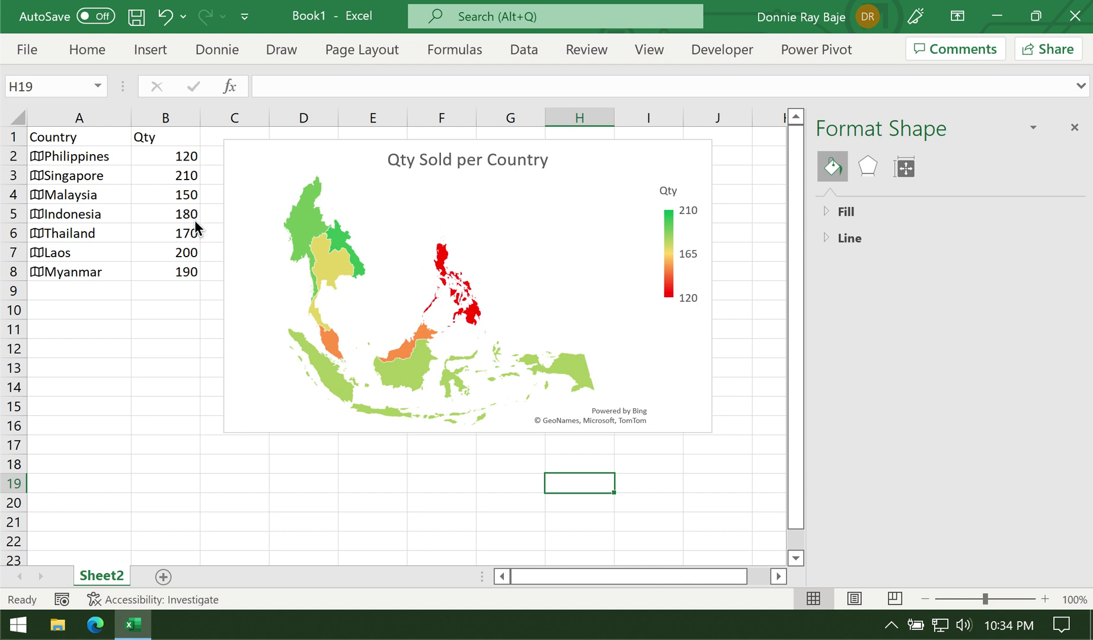
- Show the Insert ribbon and locate the Maps chart button in the Charts group
click(153, 51)
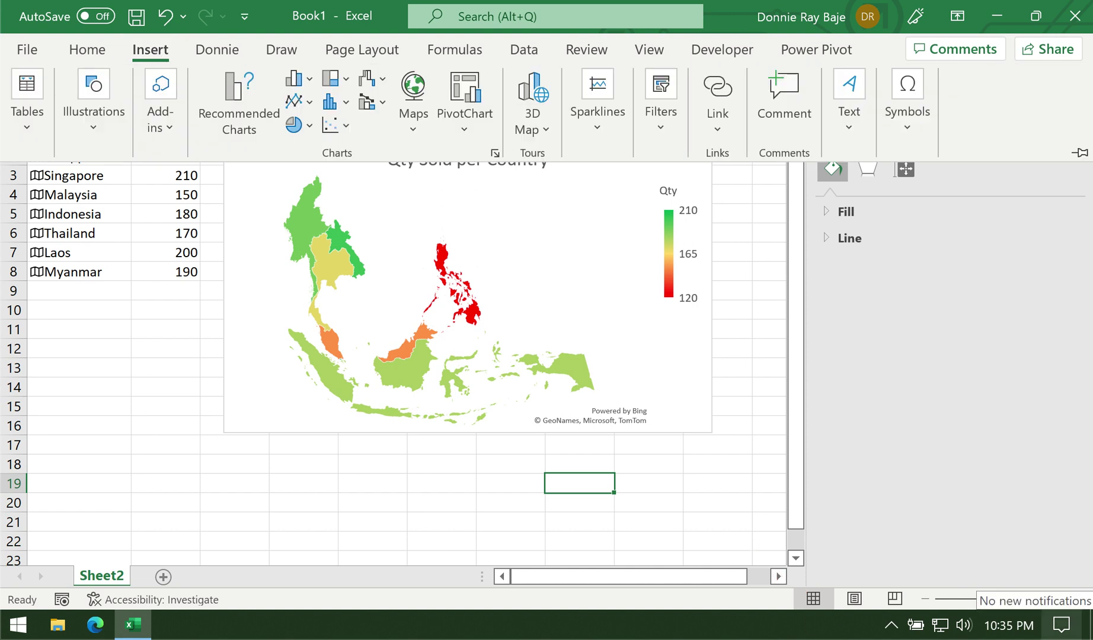
mouse_move(433, 59)
mouse_down()
mouse_move(382, 141)
mouse_move(455, 86)
mouse_move(430, 59)
mouse_up()
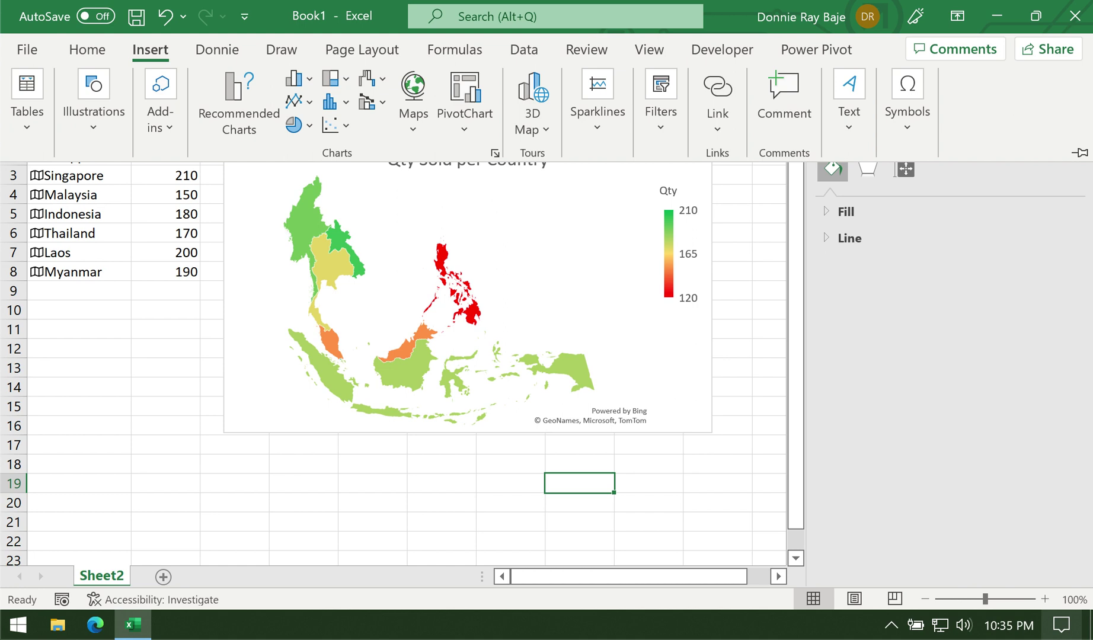
- Add a new blank Sheet3, zoom in to 150%, and close the Format Shape pane
click(151, 252)
click(149, 251)
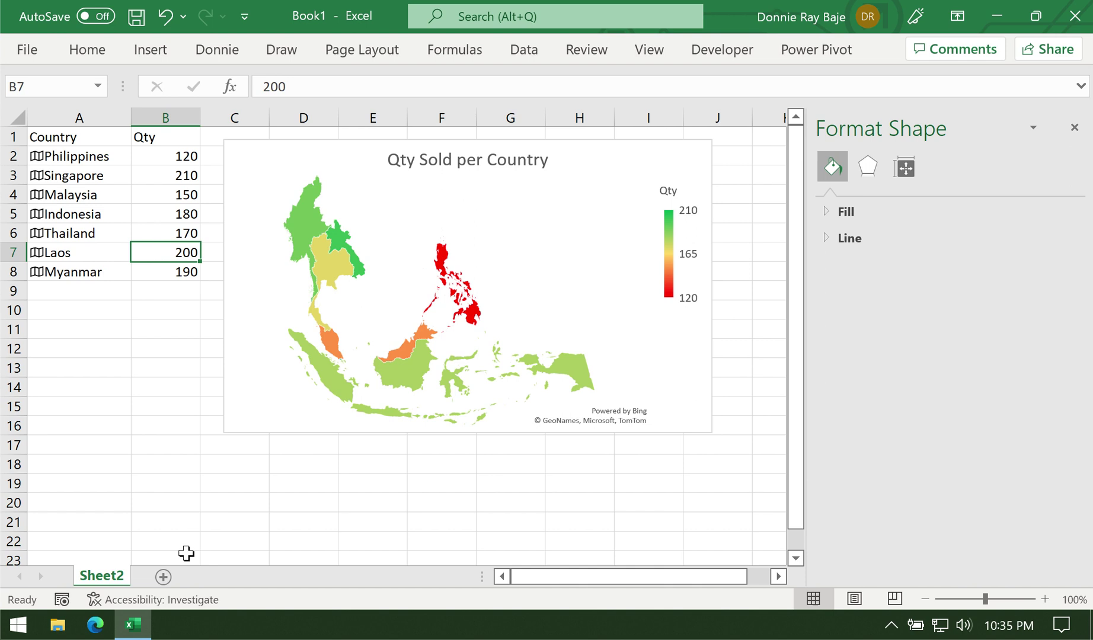
click(163, 577)
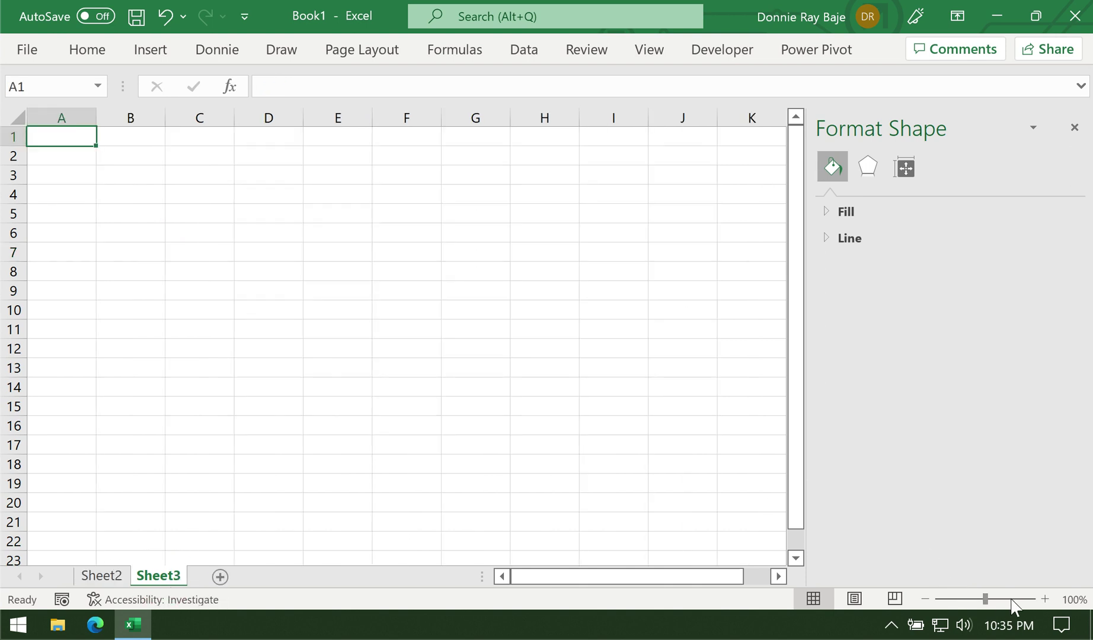
click(1046, 600)
click(1045, 600)
click(1045, 600)
click(1045, 600)
click(1046, 600)
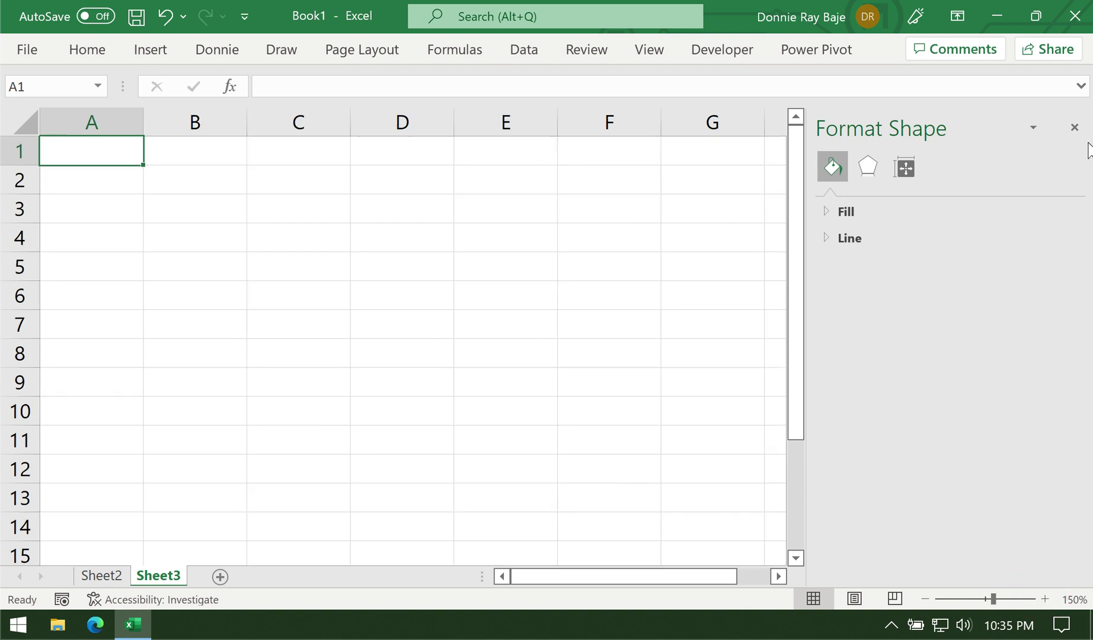
click(1074, 127)
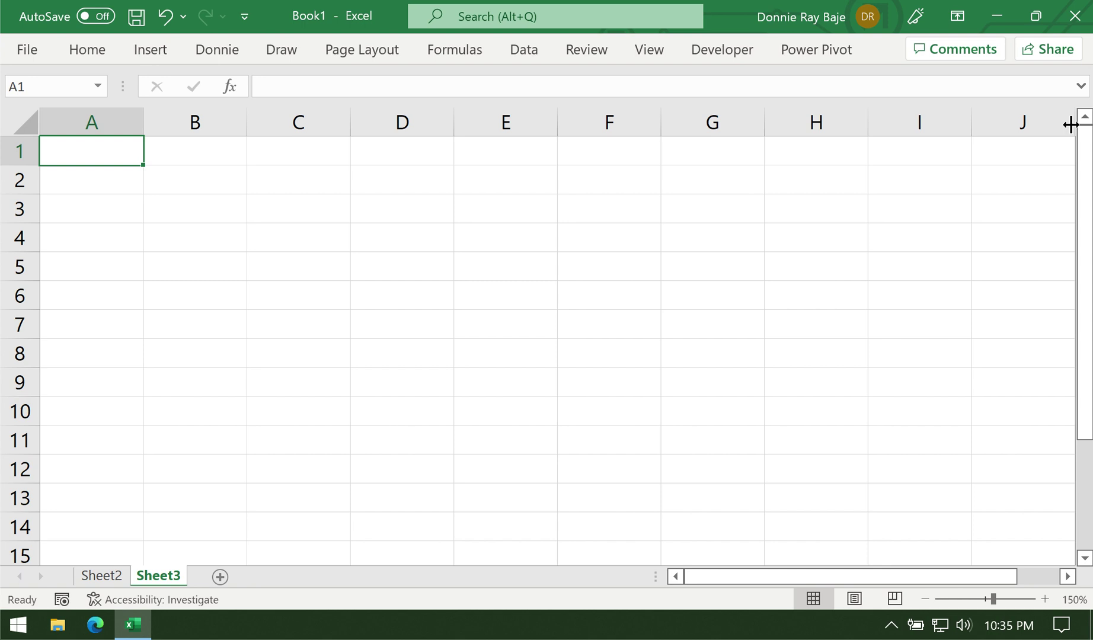
- Enter the header Country in A1 with Philippines and Singapore below it
text(Country)
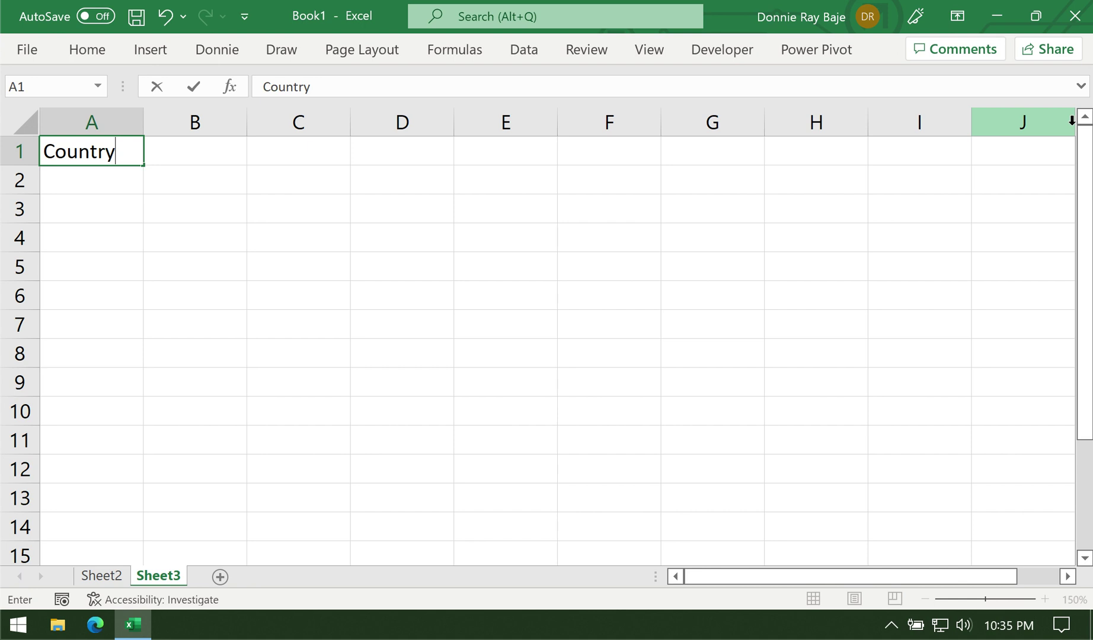
key(Return)
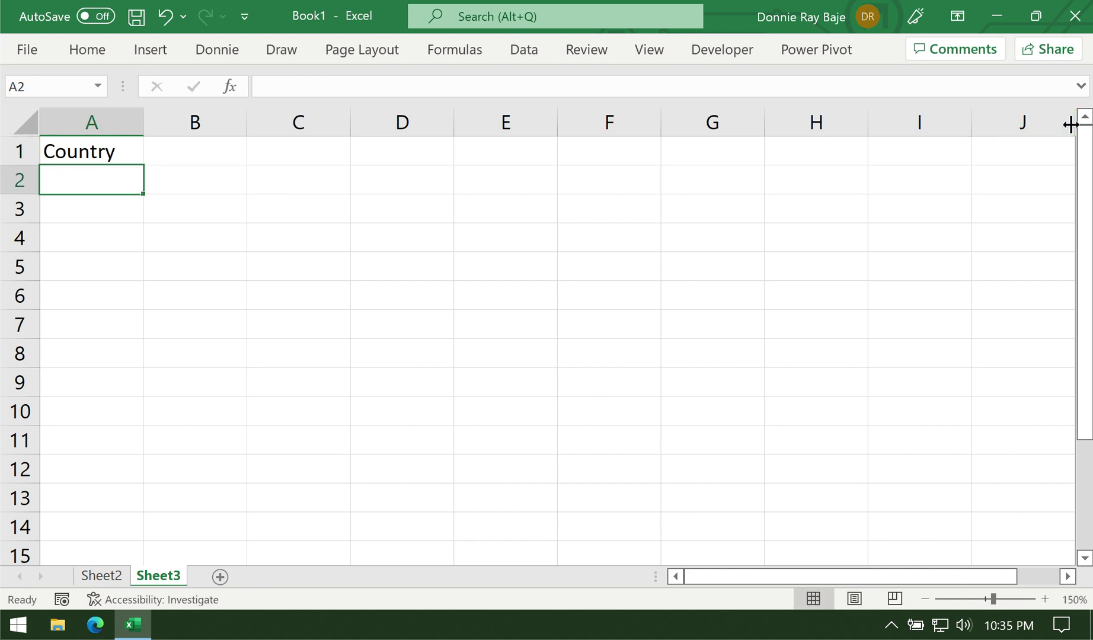
text(Philippines)
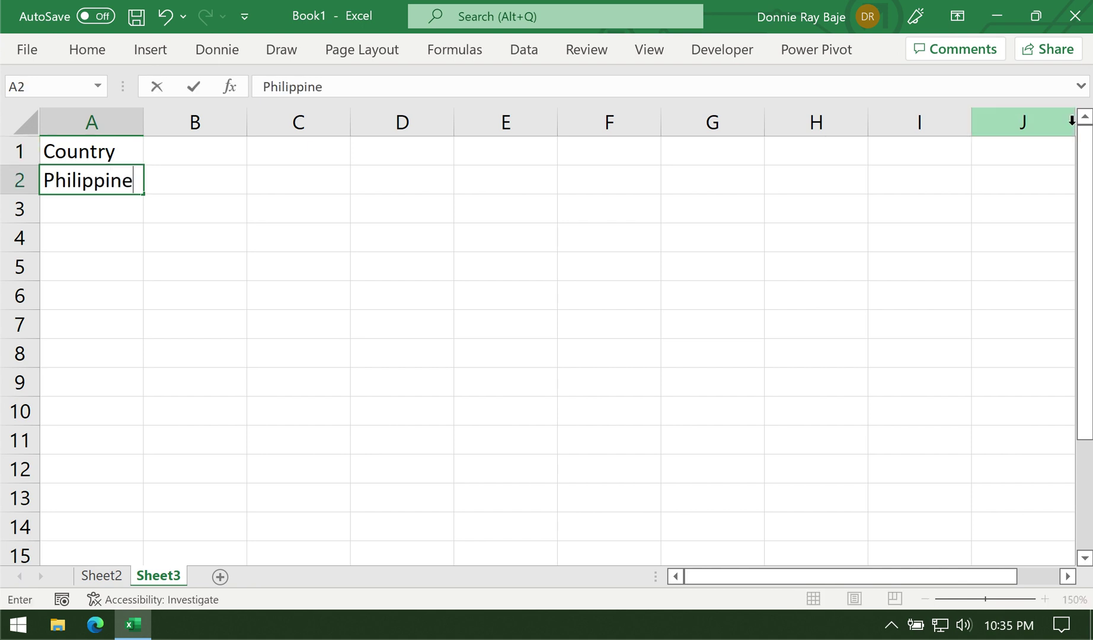
key(Return)
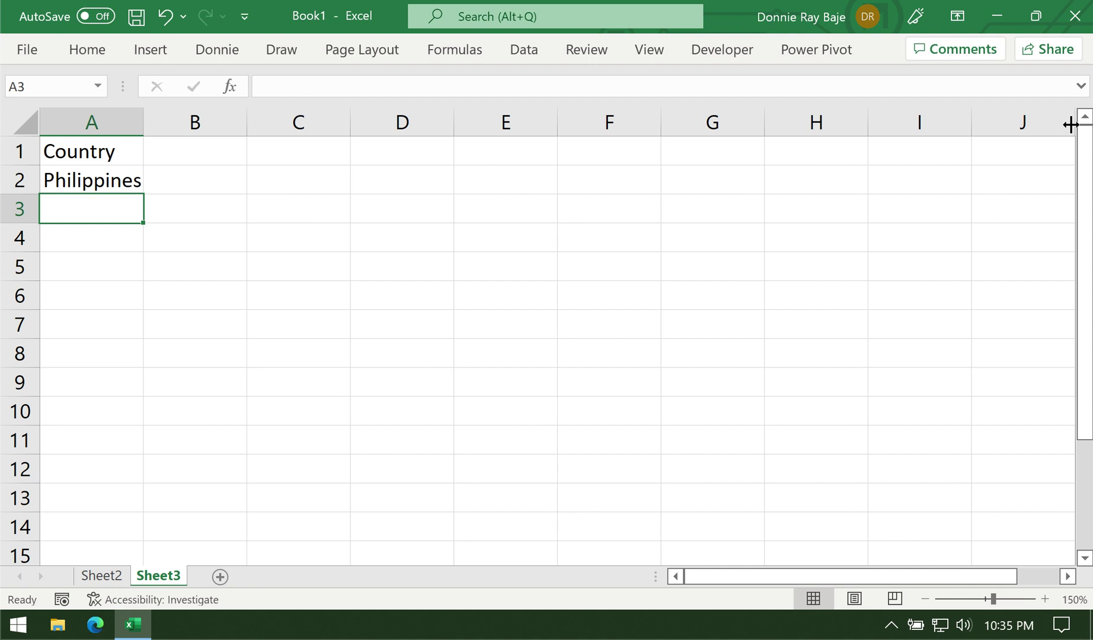
text(Singapore)
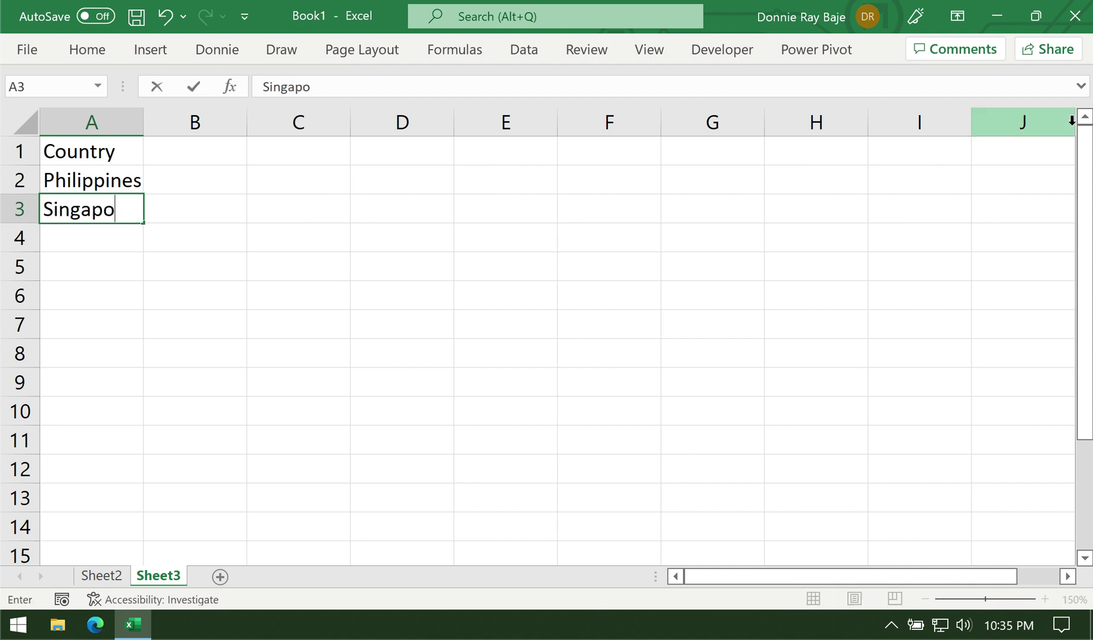
key(Return)
- Add Malaysia, Indonesia and Thailand in A4:A6
text(')
key(BackSpace)
text(Ma)
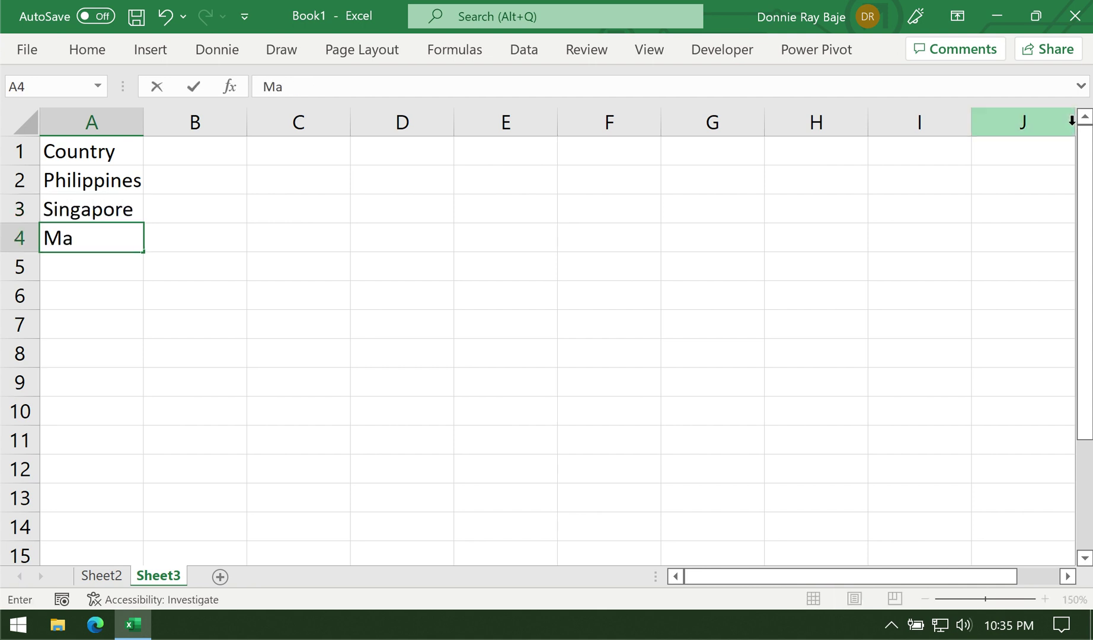
text(laysia)
key(Return)
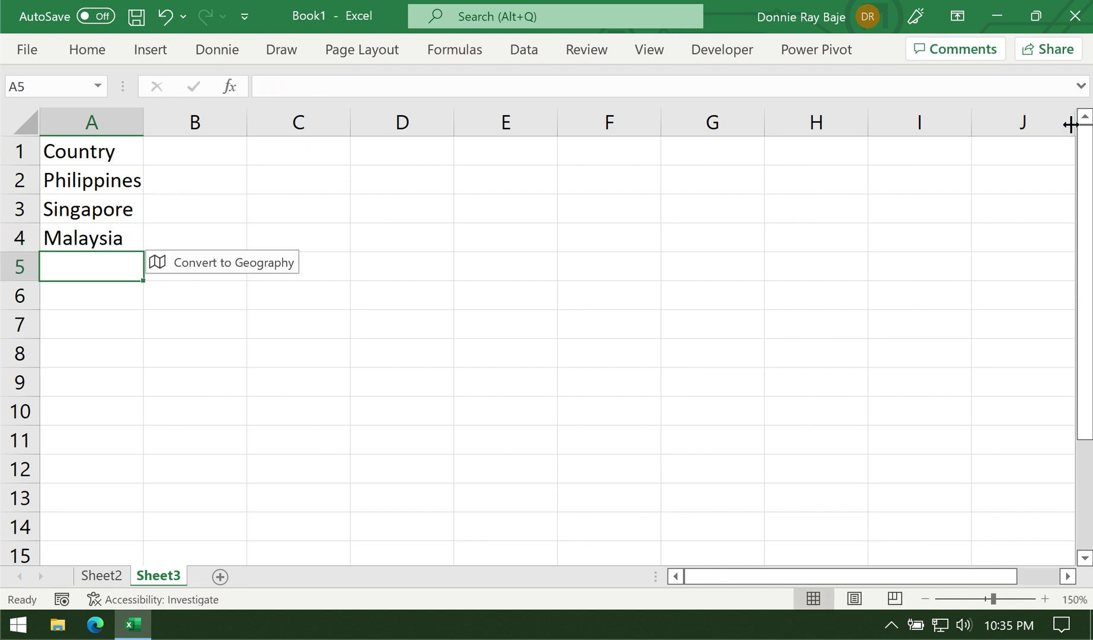
text(Indonesia')
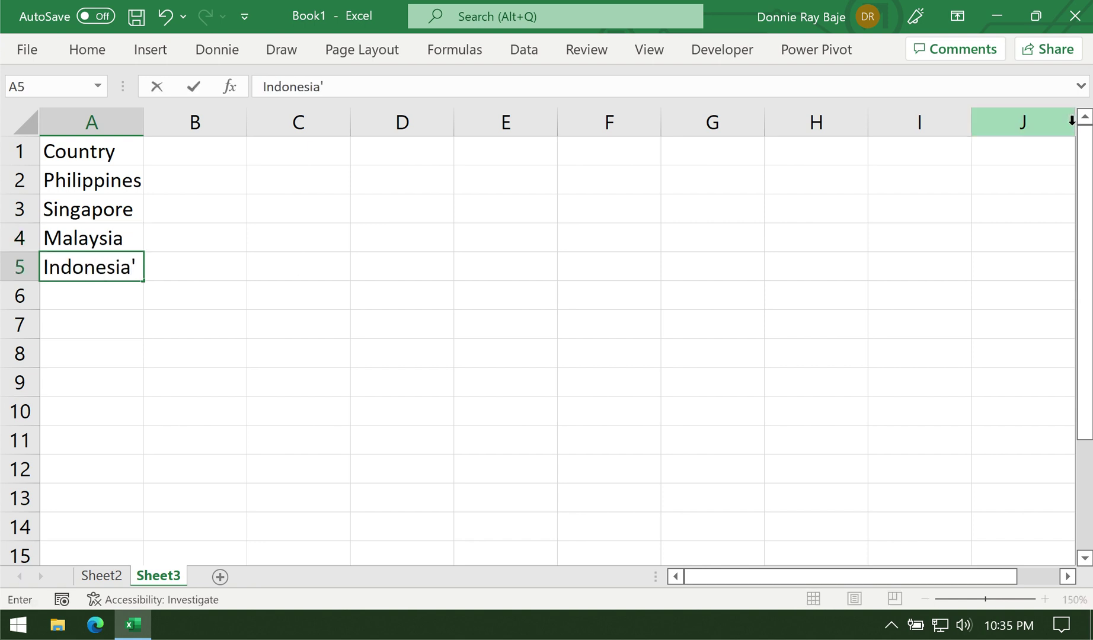
key(BackSpace)
key(Return)
text(Thbai)
key(BackSpace)
key(BackSpace)
key(BackSpace)
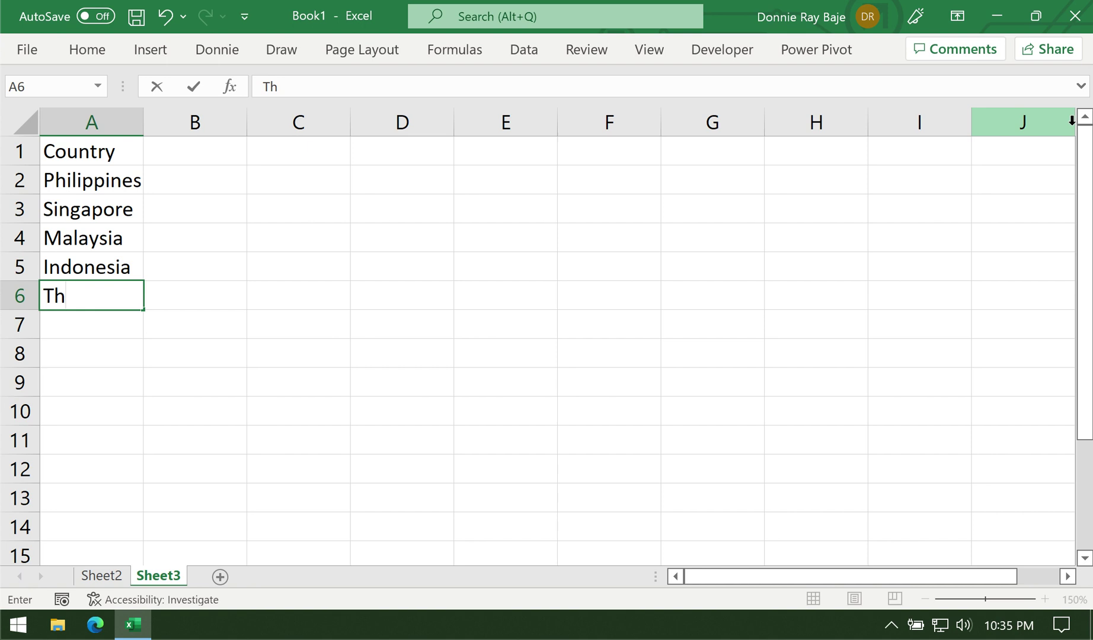
text(ailand)
key(Return)
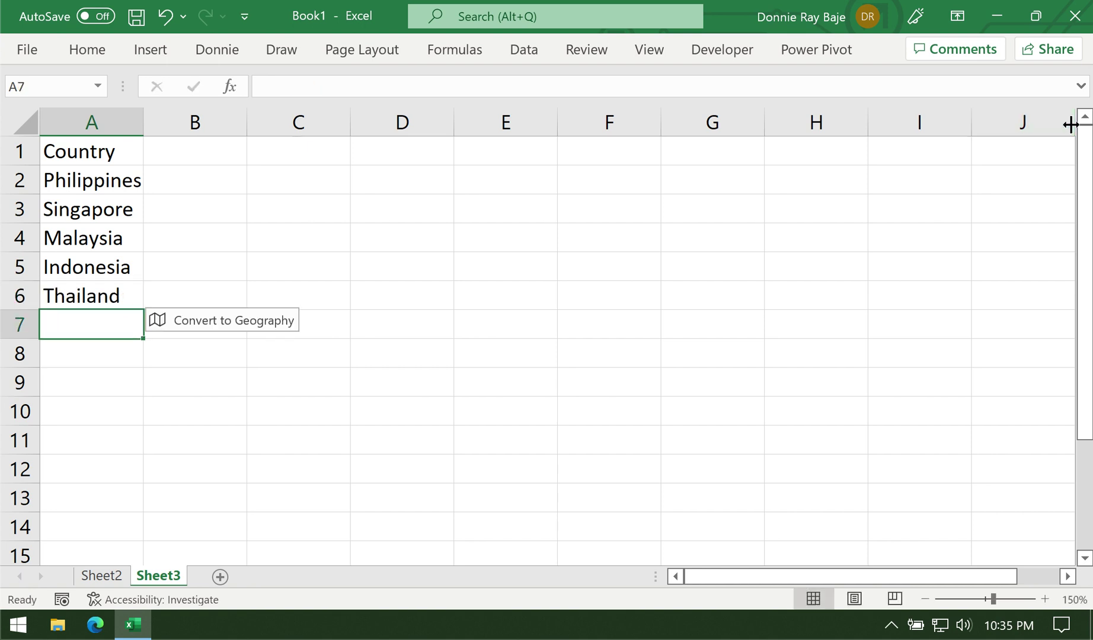
- Convert the country names to the Geography data type and widen column A
click(213, 323)
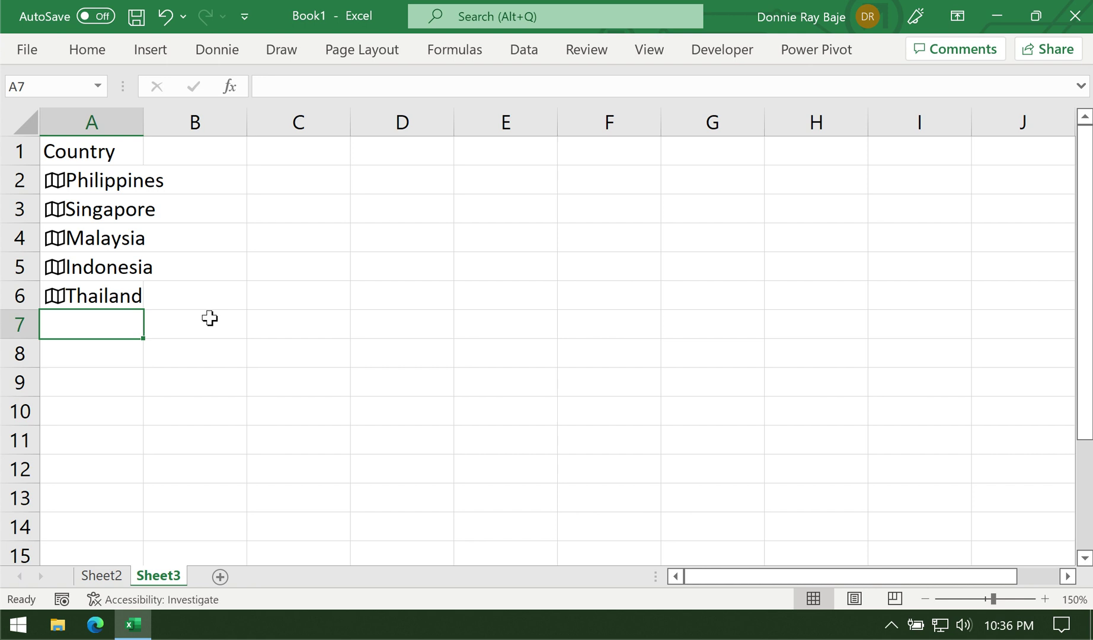
drag(144, 116, 186, 125)
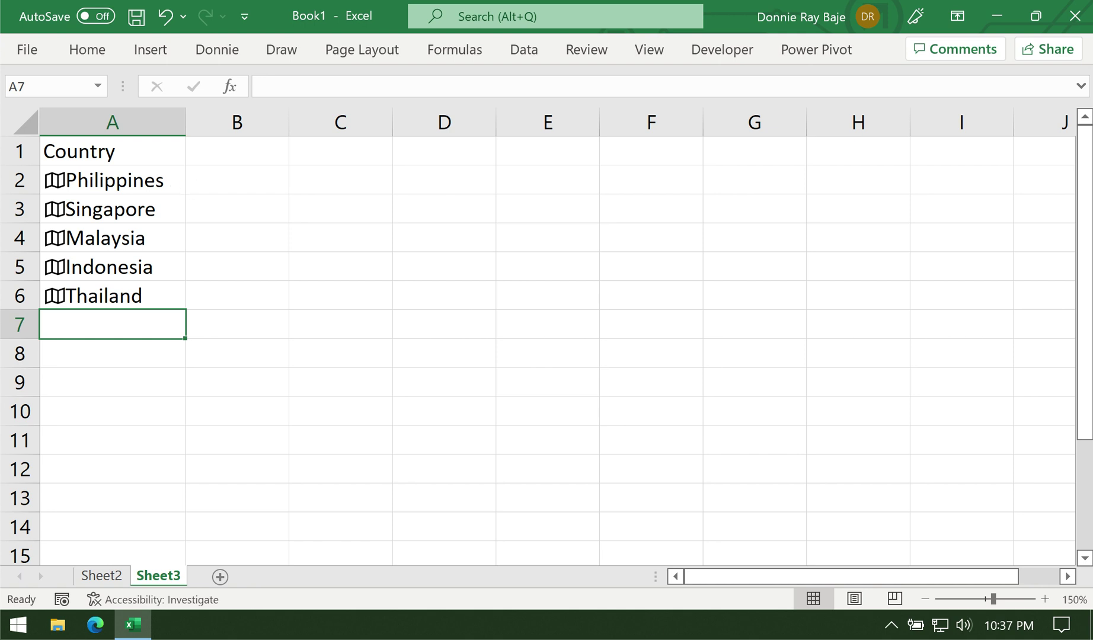
mouse_move(56, 160)
mouse_down()
mouse_move(37, 181)
mouse_move(68, 198)
mouse_move(83, 173)
mouse_up()
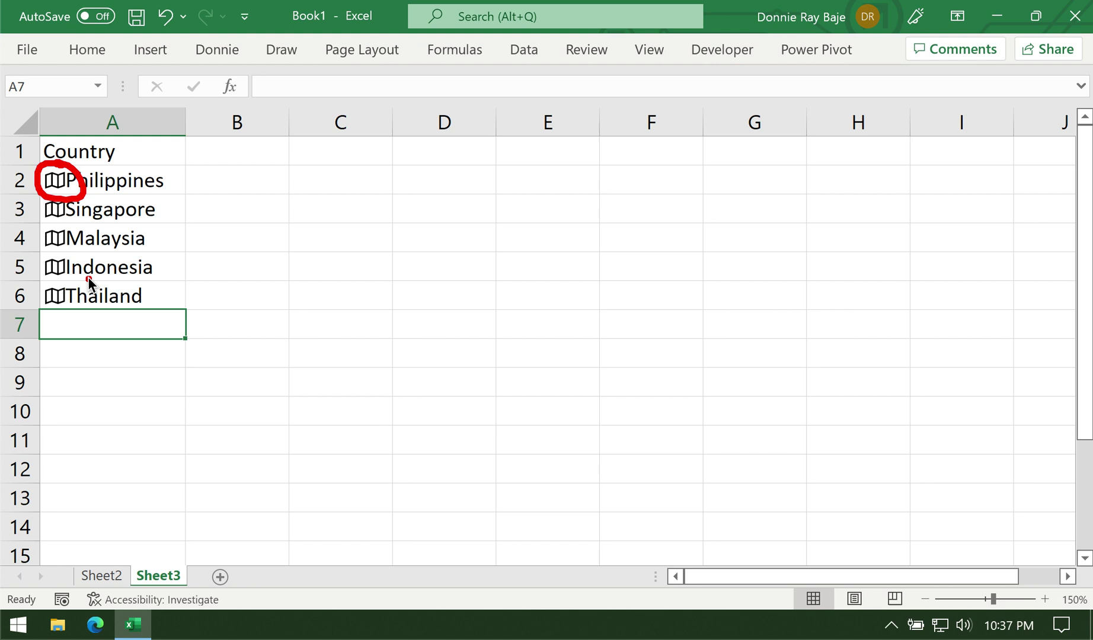
mouse_move(60, 251)
mouse_down()
mouse_move(32, 265)
mouse_move(83, 274)
mouse_up()
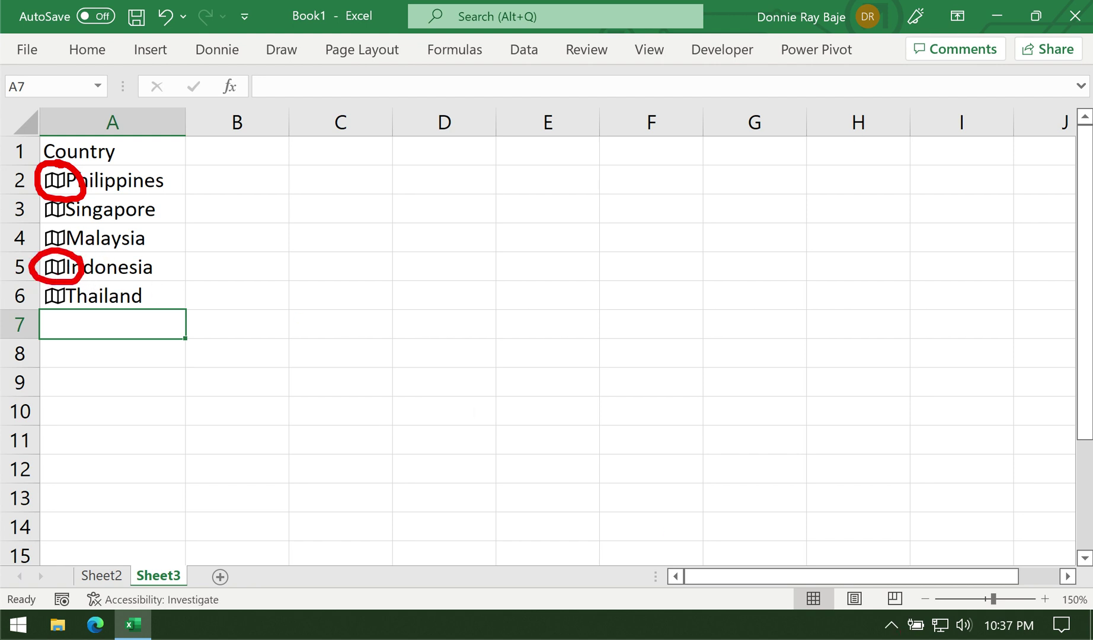
key(Escape)
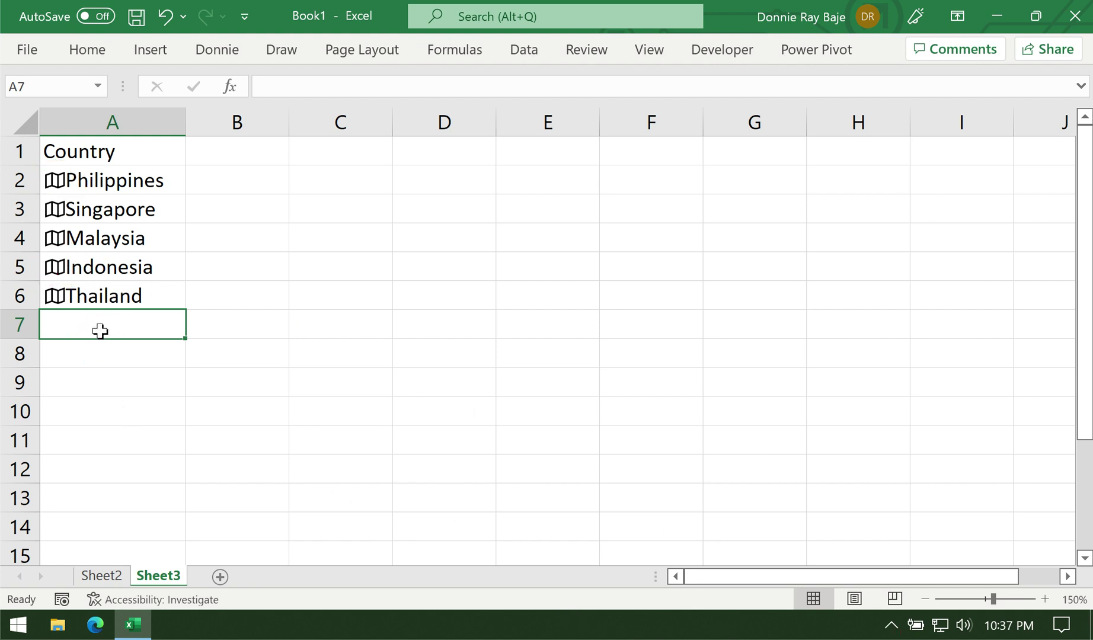
- Add Vietnam in A7 and Myanmar in A8
text(Vi)
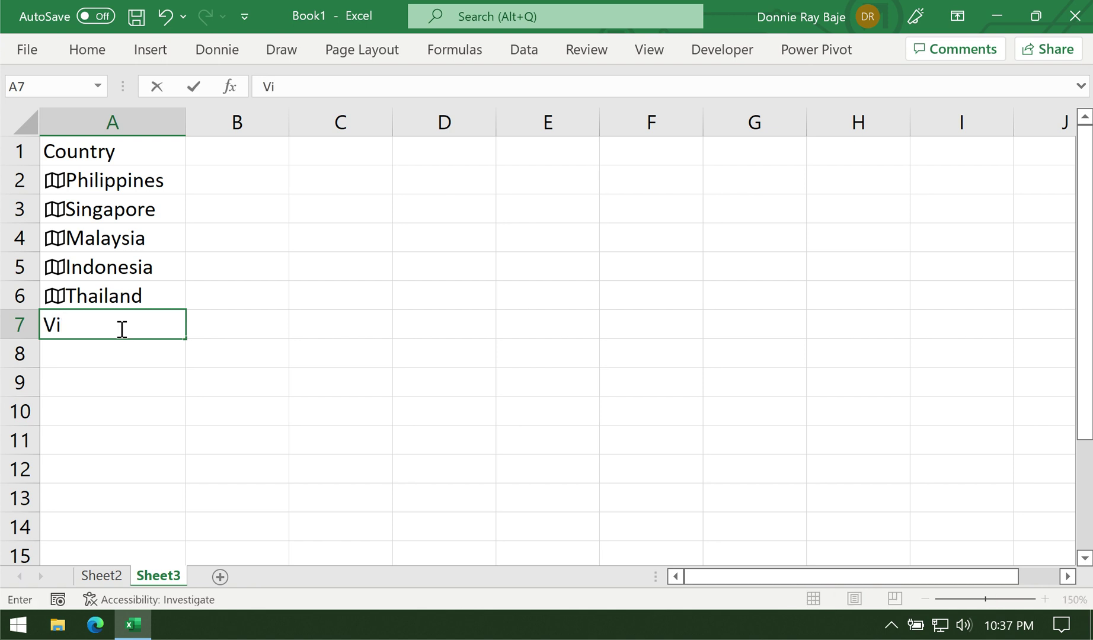
text(etnam)
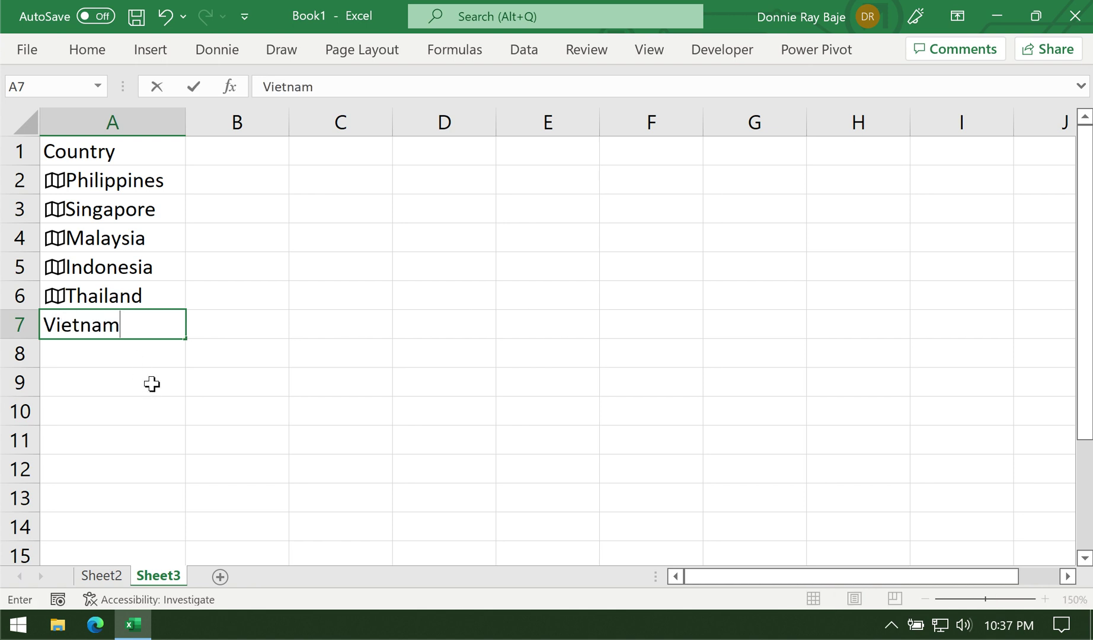
key(Return)
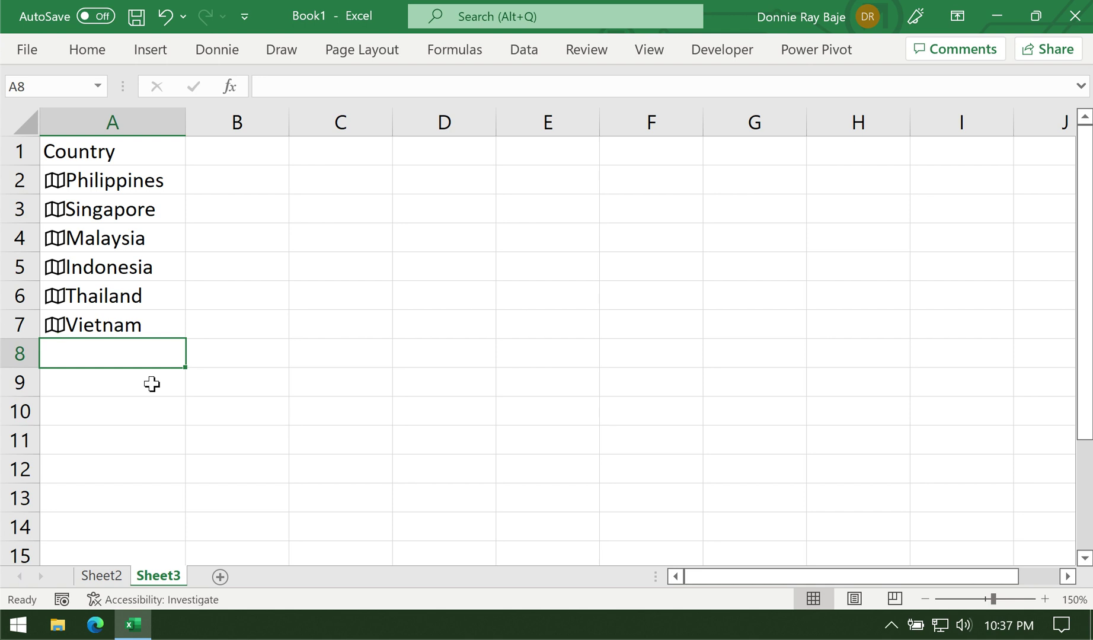
text(Myanmar)
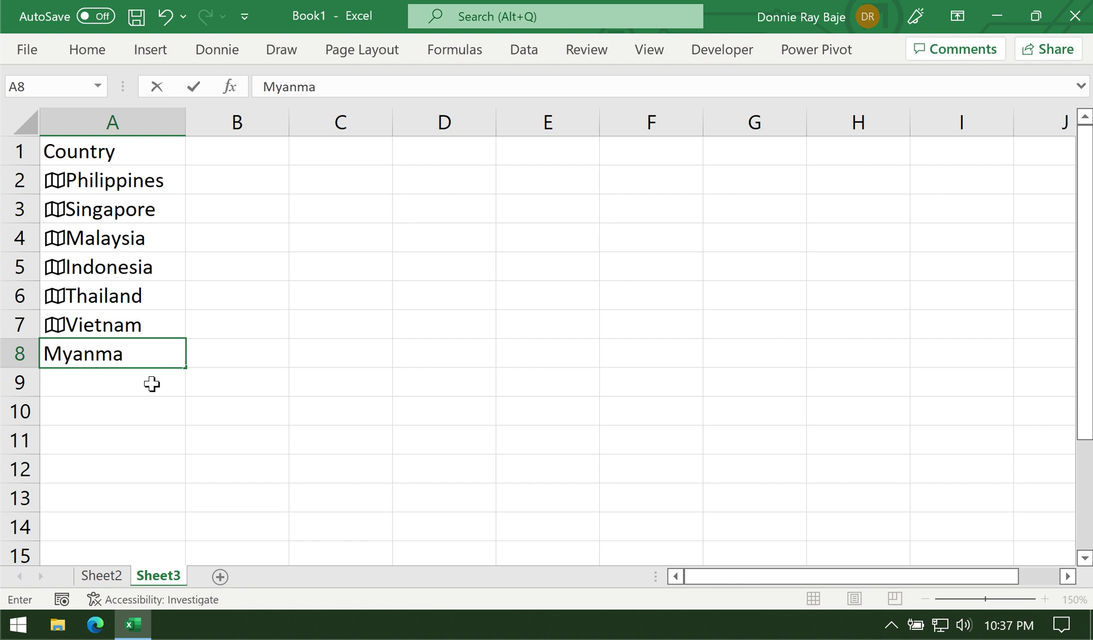
key(Return)
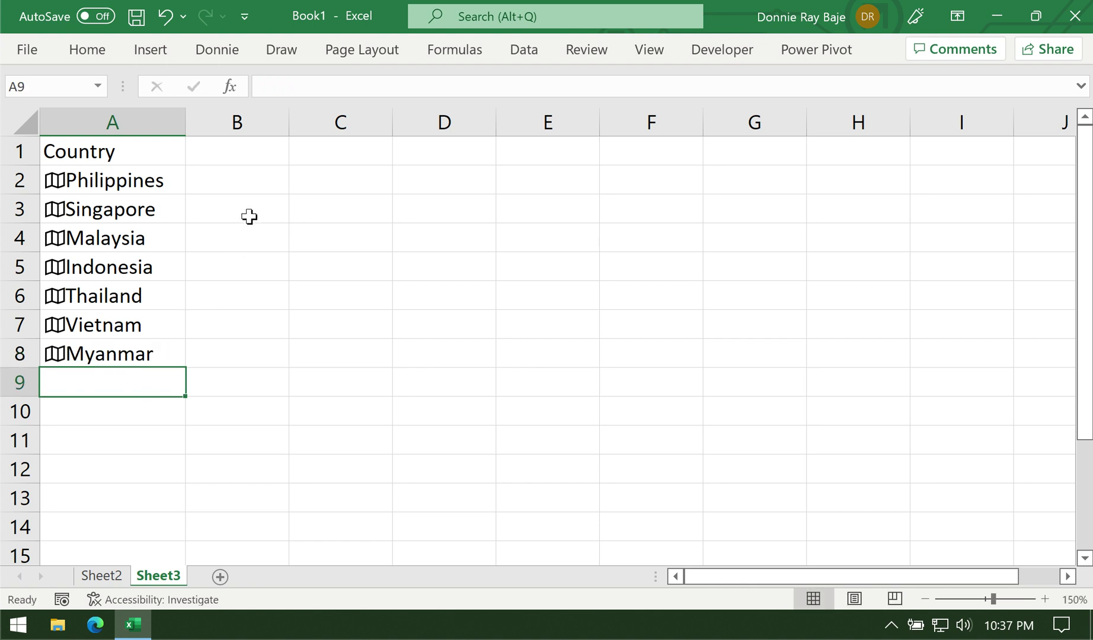
- Add a Qty header in B1 with 120, 100 and 150 for Philippines, Singapore, Malaysia
click(249, 185)
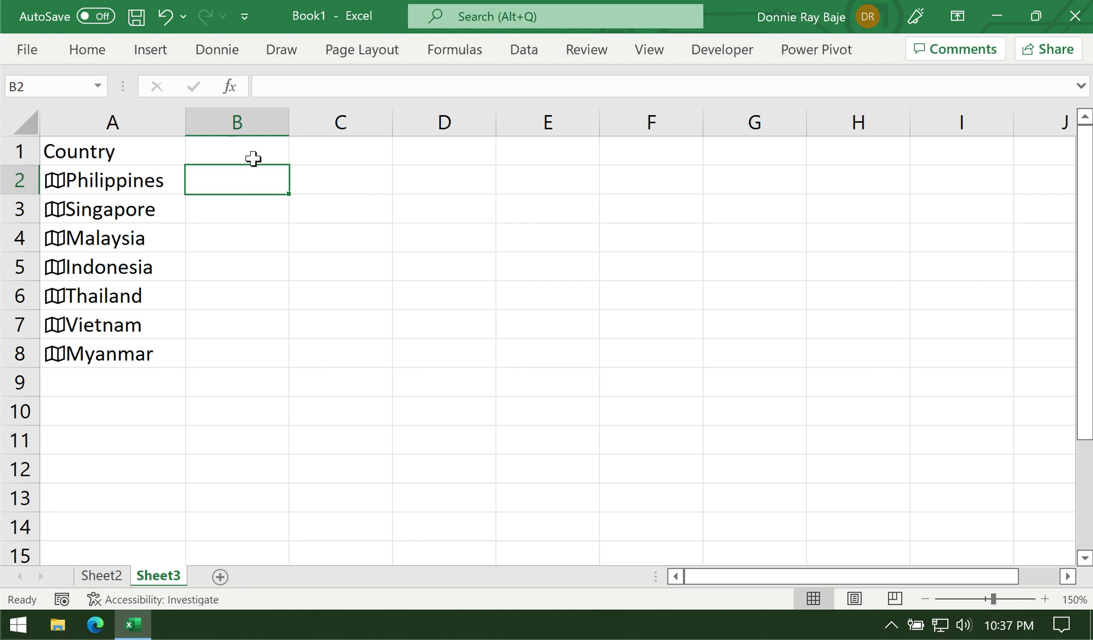
click(253, 159)
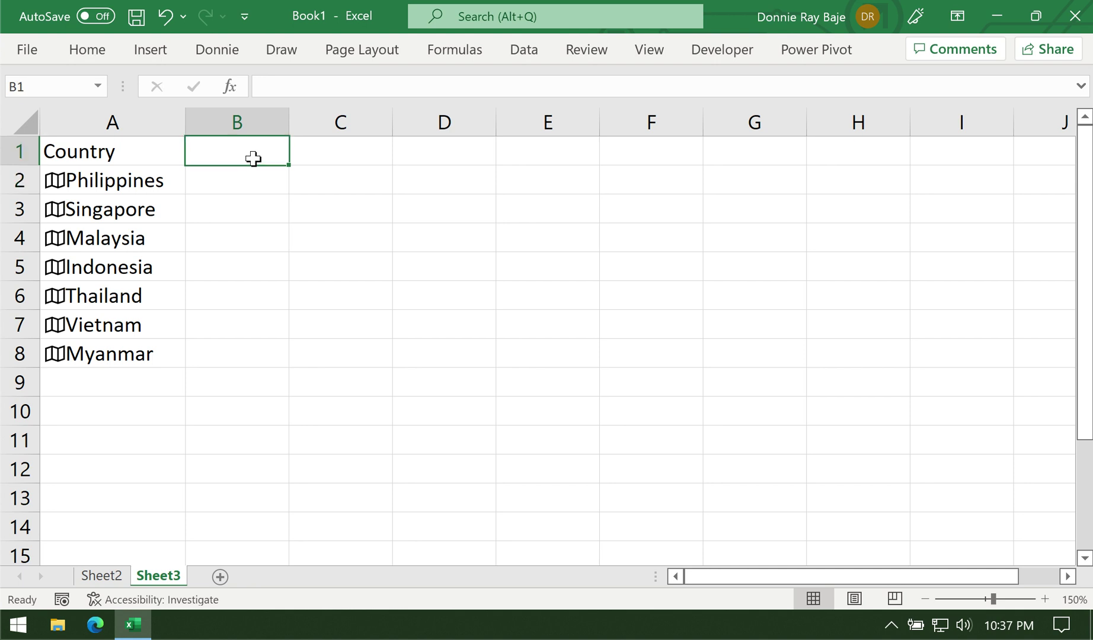
text(Qty)
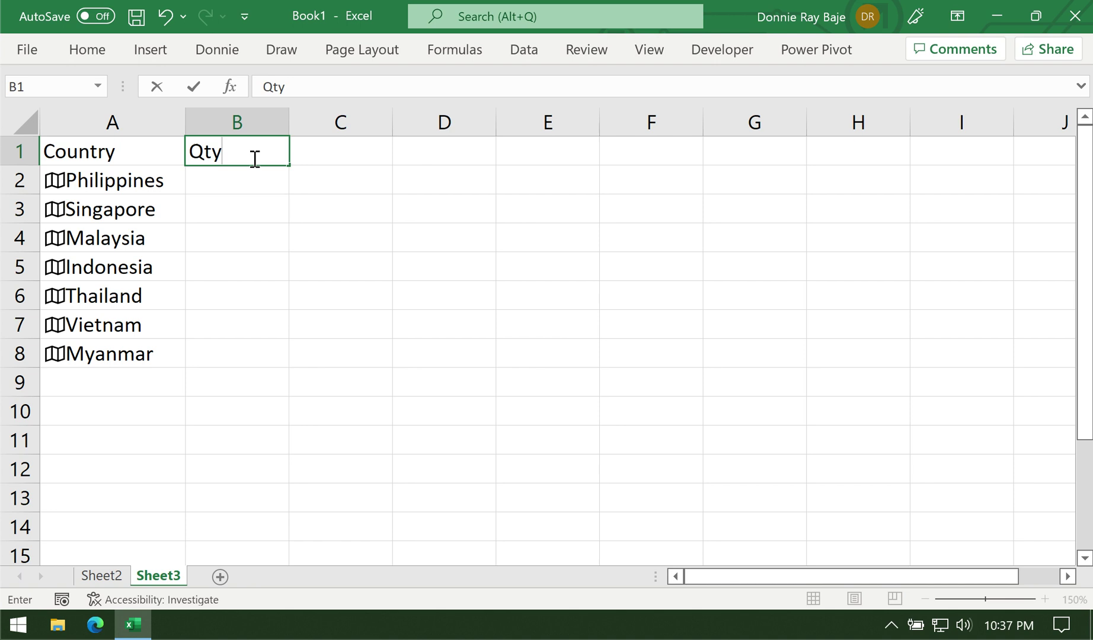
key(Return)
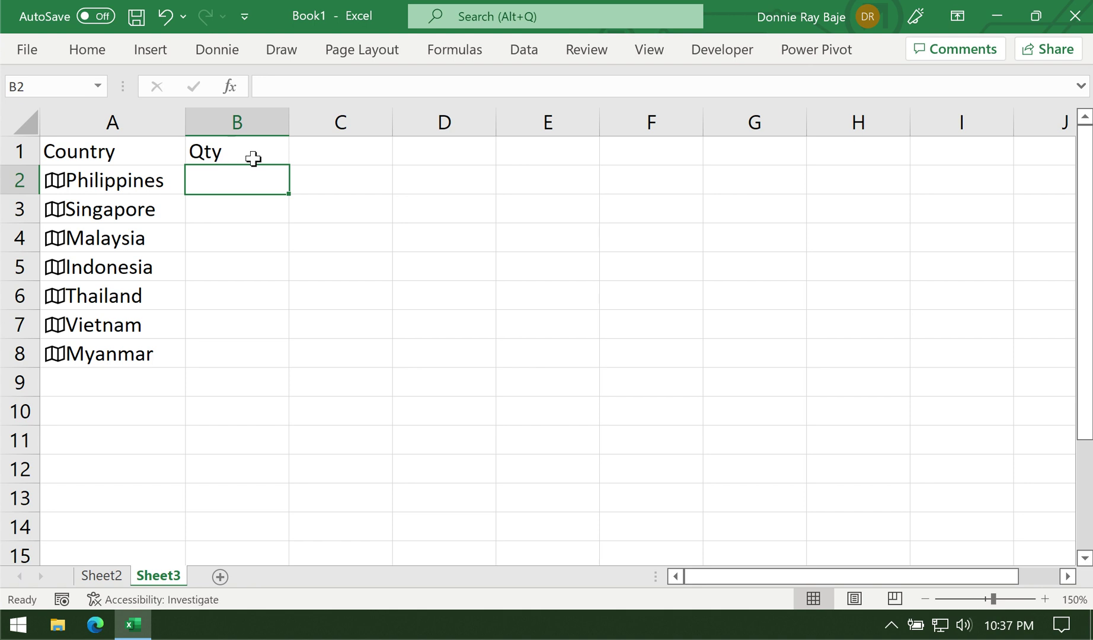
text(120)
key(Return)
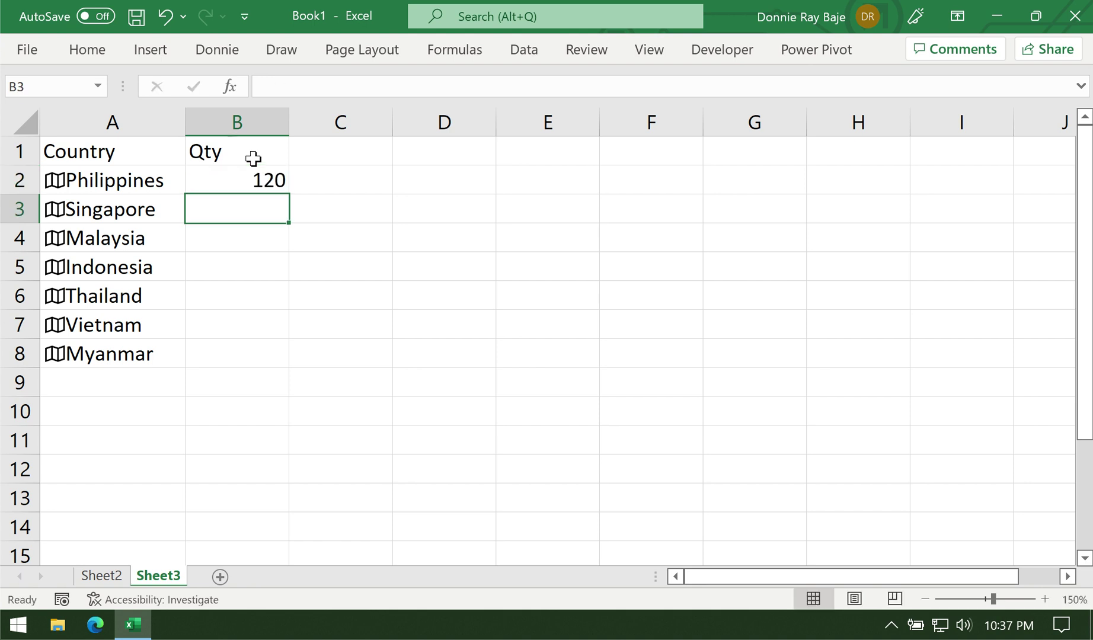
text(100)
key(Return)
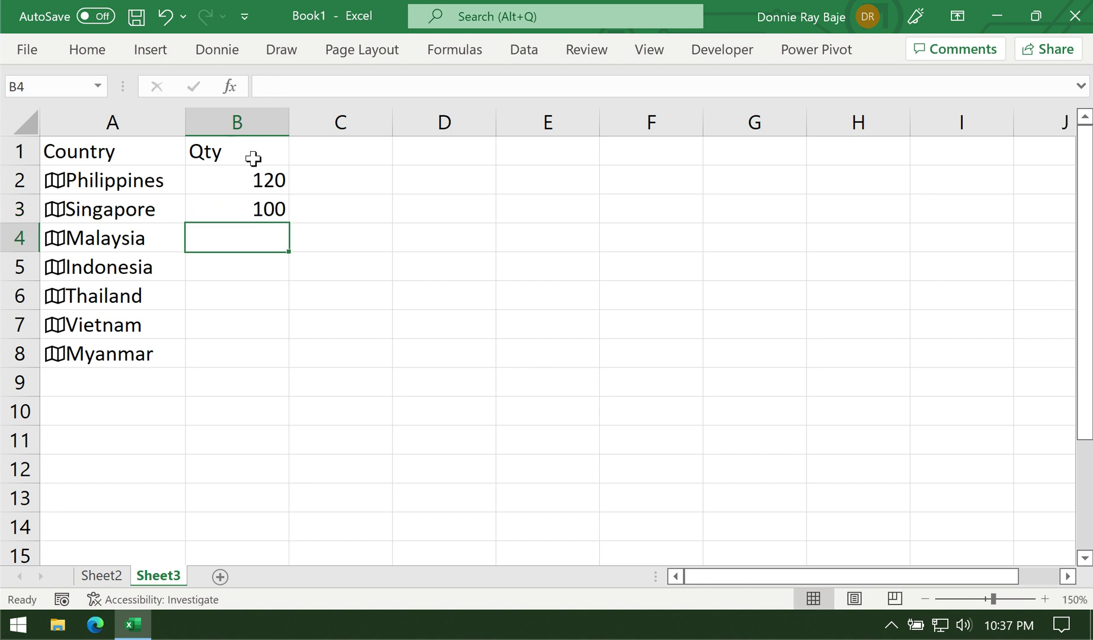
text(150)
key(Return)
- Enter 210, 190, 200 and 230 for Indonesia, Thailand, Vietnam and Myanmar
text(210)
key(Return)
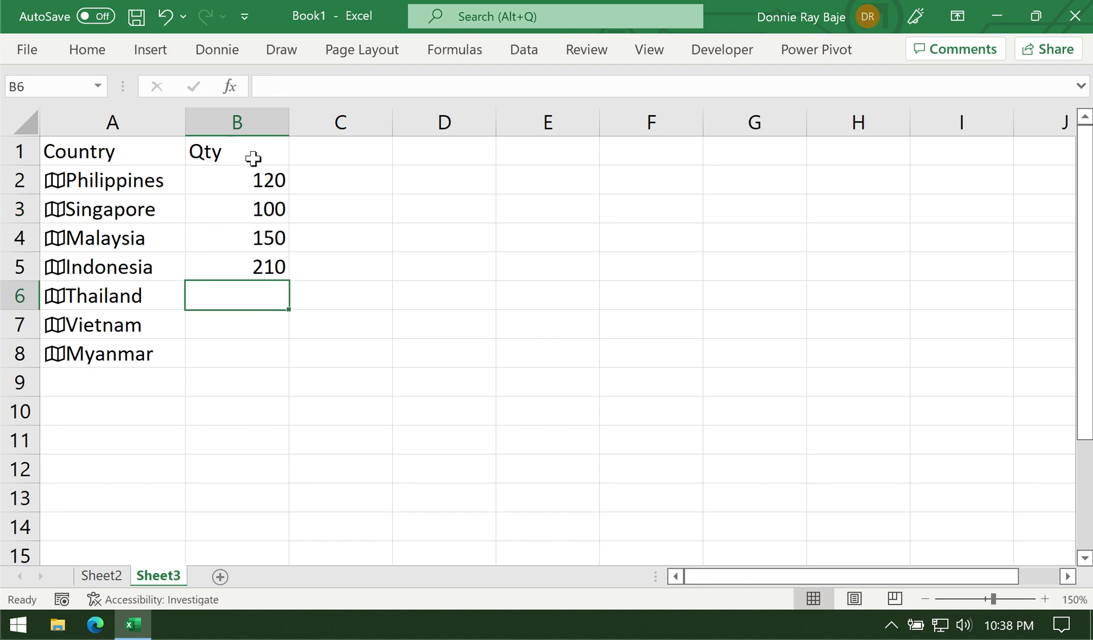
text(190)
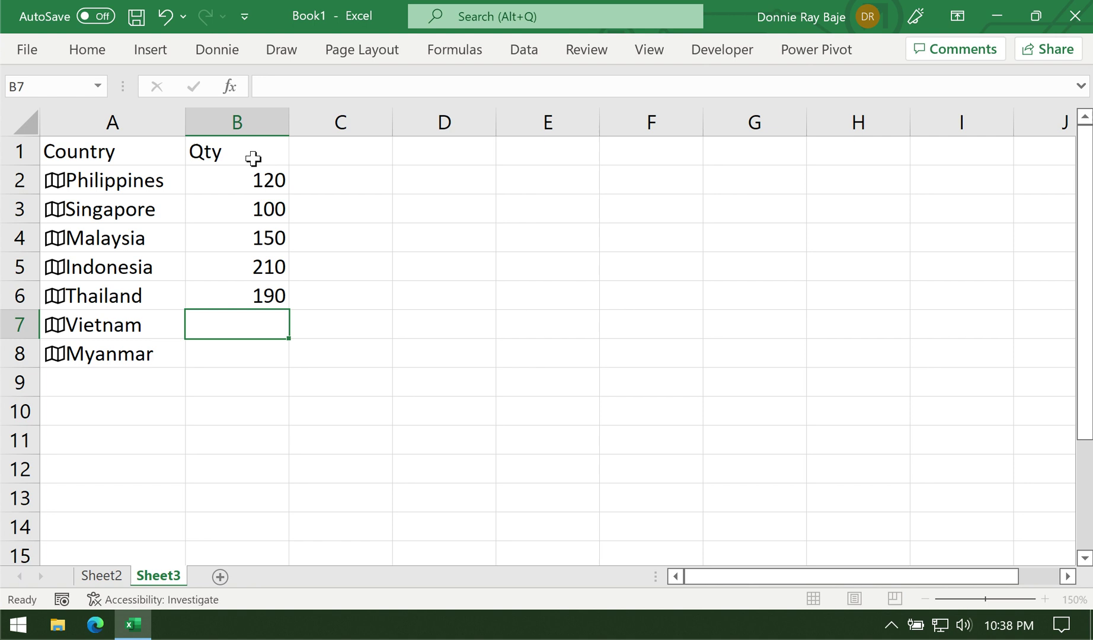
key(Return)
text(200)
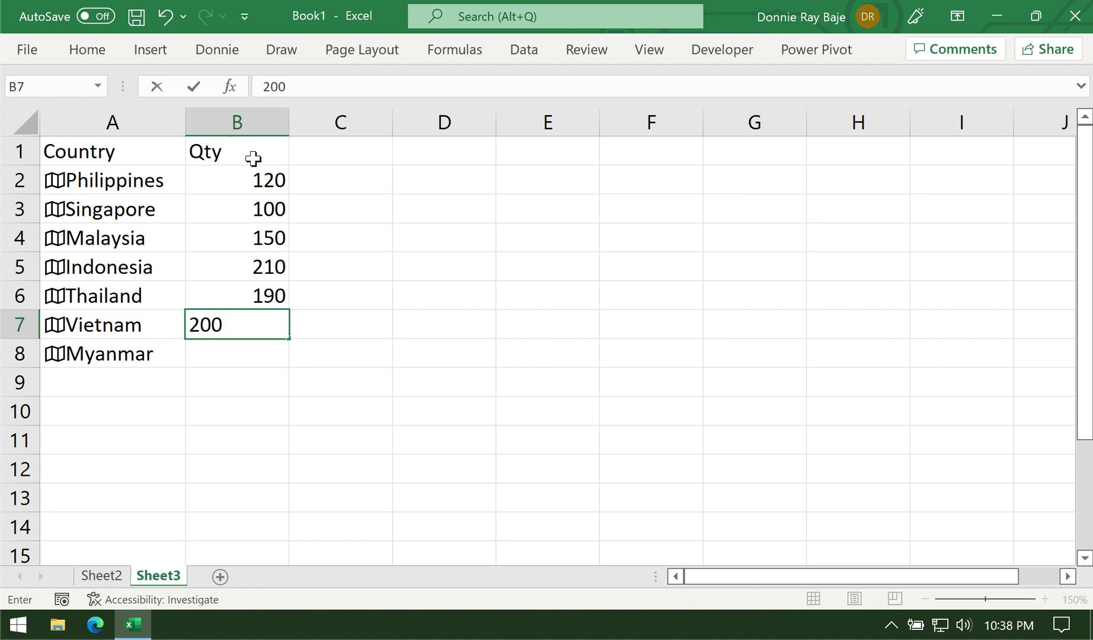
key(Return)
text(230)
key(Tab)
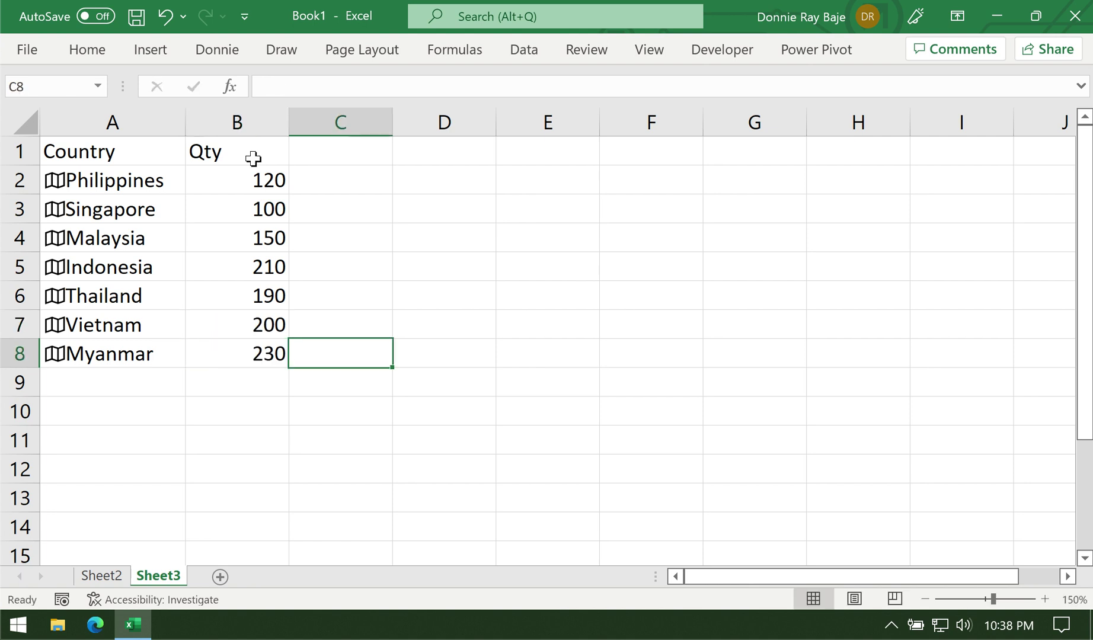
click(105, 156)
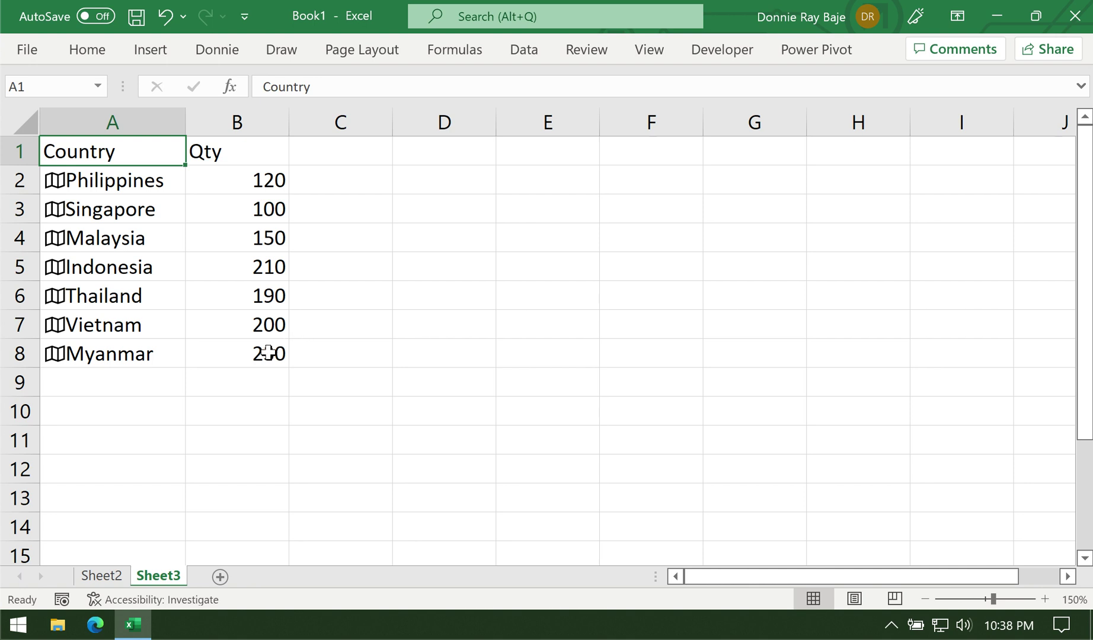
- Select A1:B8 and insert a Filled Map chart from Insert > Maps
drag(268, 352, 116, 126)
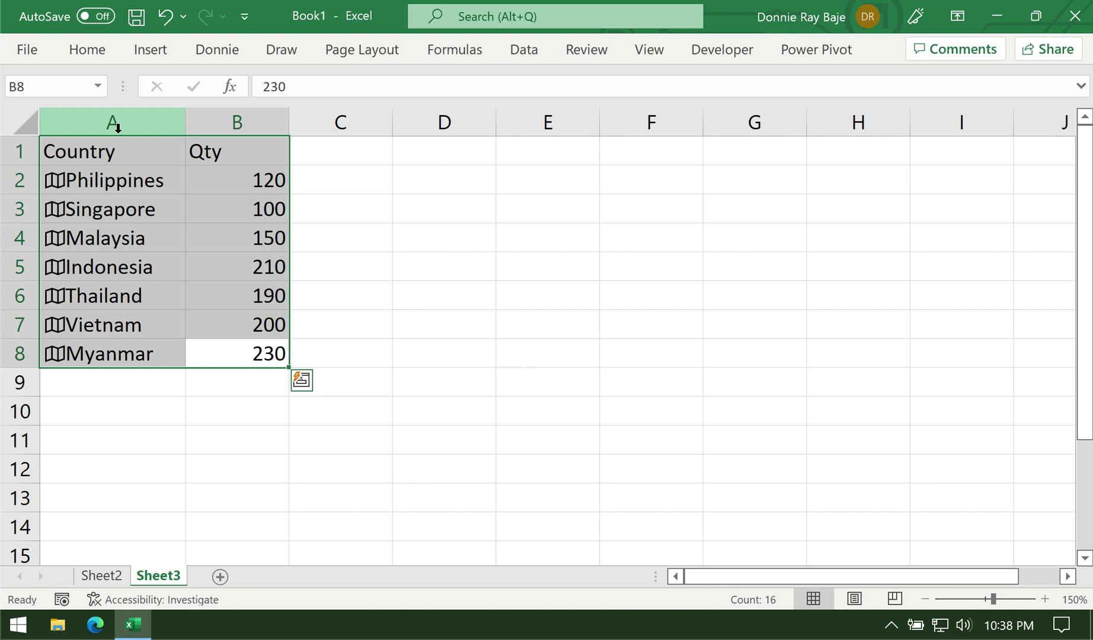
click(159, 49)
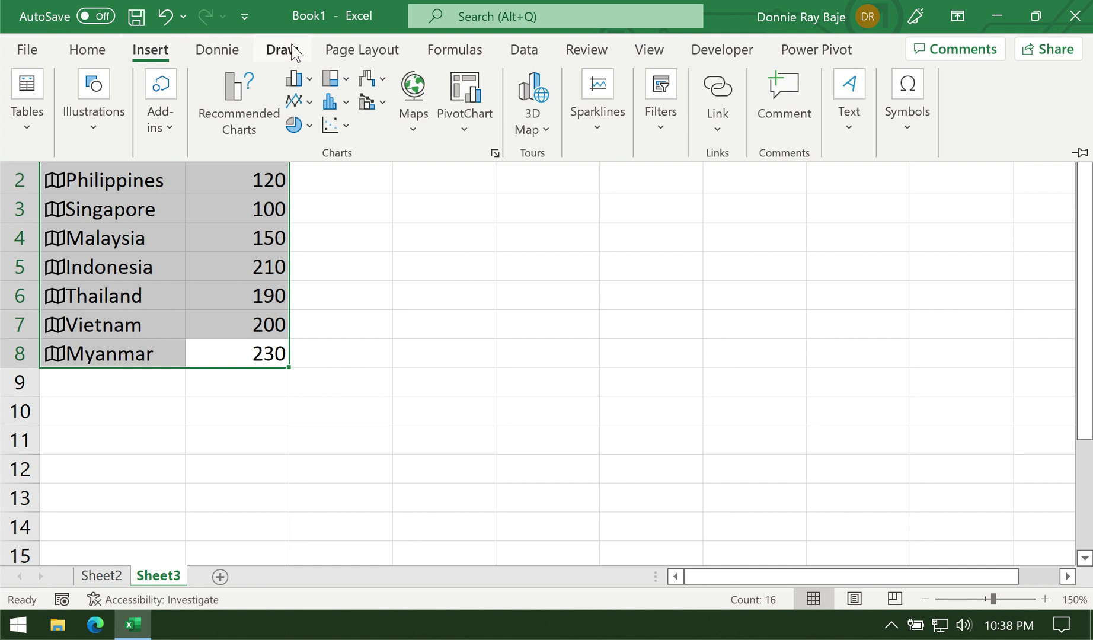
click(413, 132)
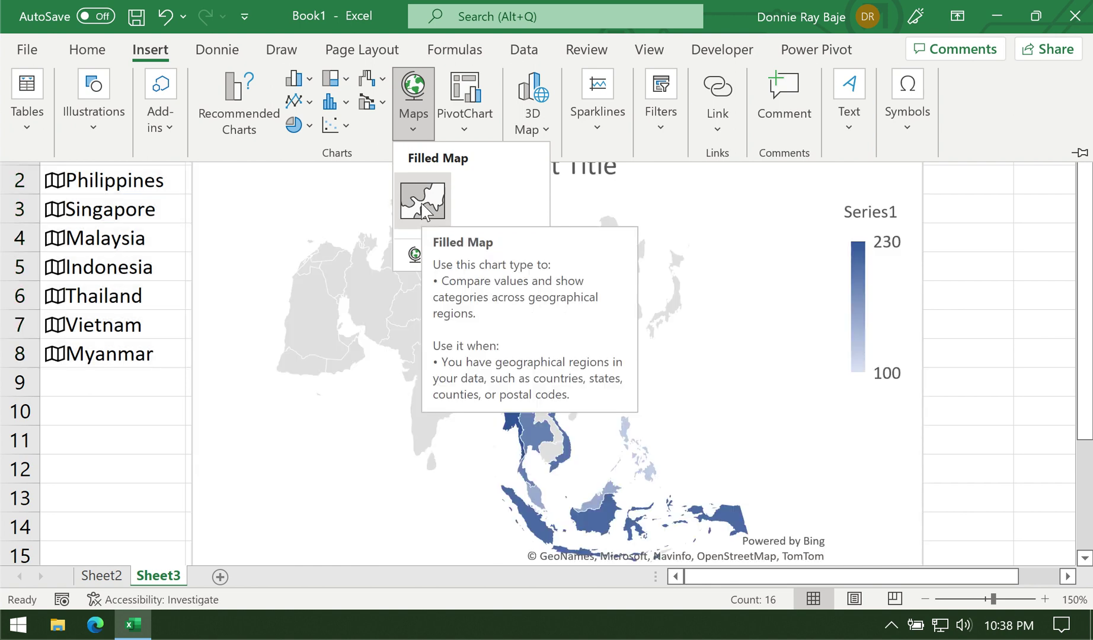
click(425, 209)
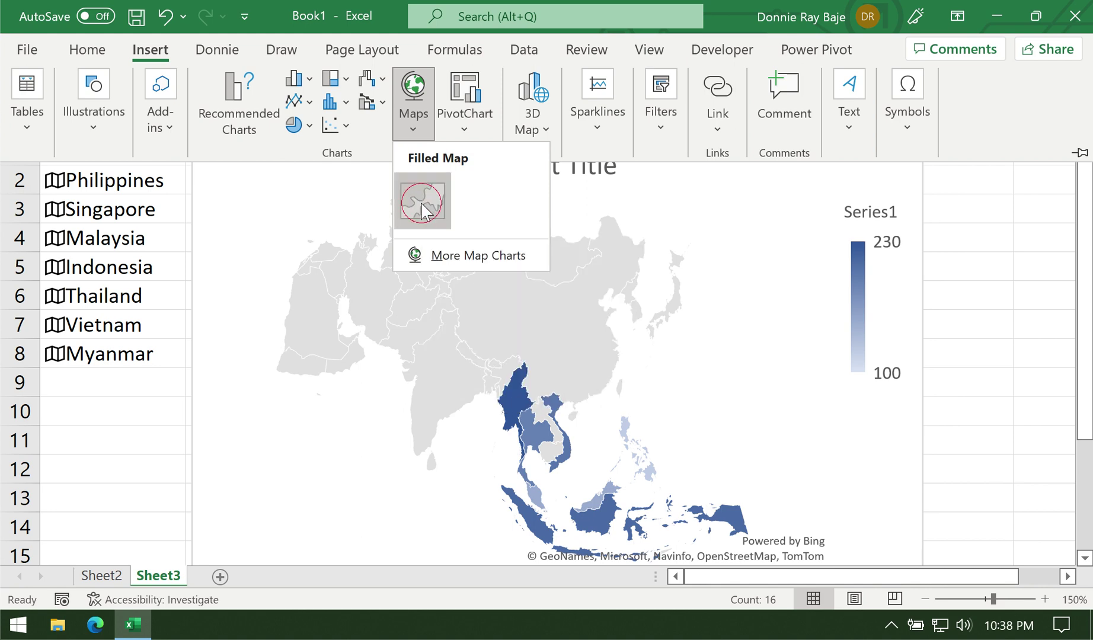
- Zoom out, move the map chart right of the Qty column, and enlarge it
click(925, 599)
click(925, 599)
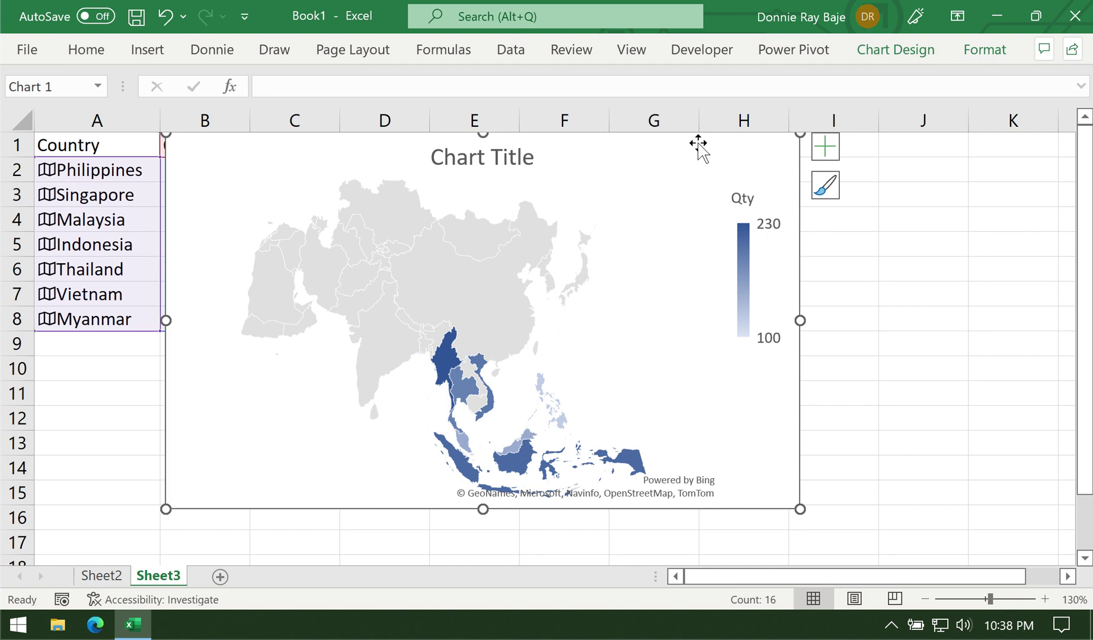
drag(700, 144, 801, 152)
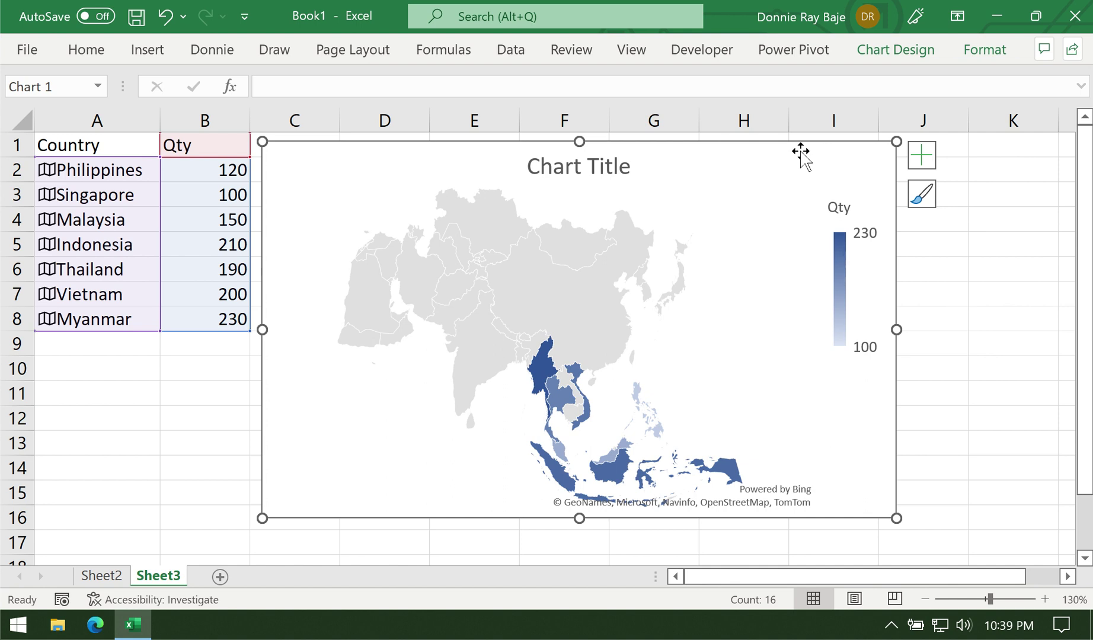
click(923, 600)
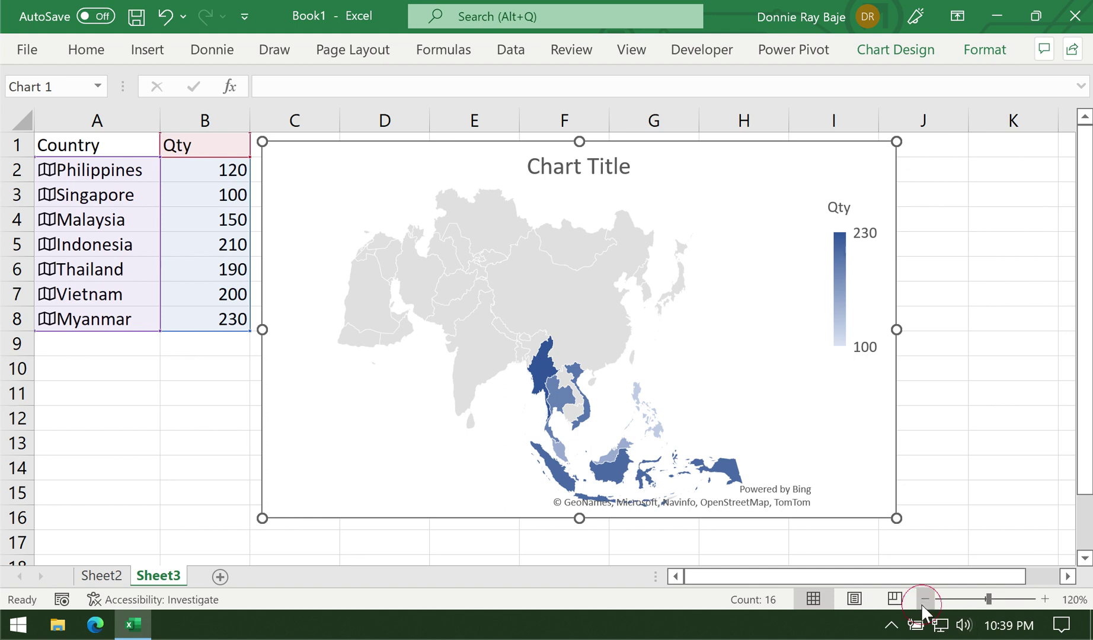
click(923, 601)
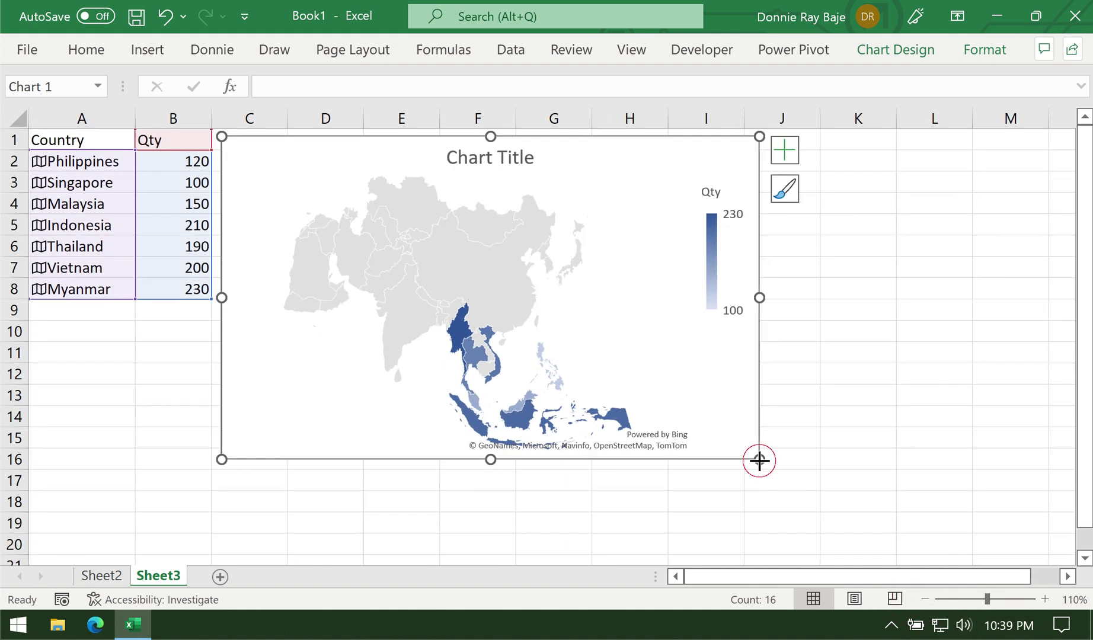
drag(760, 460, 844, 516)
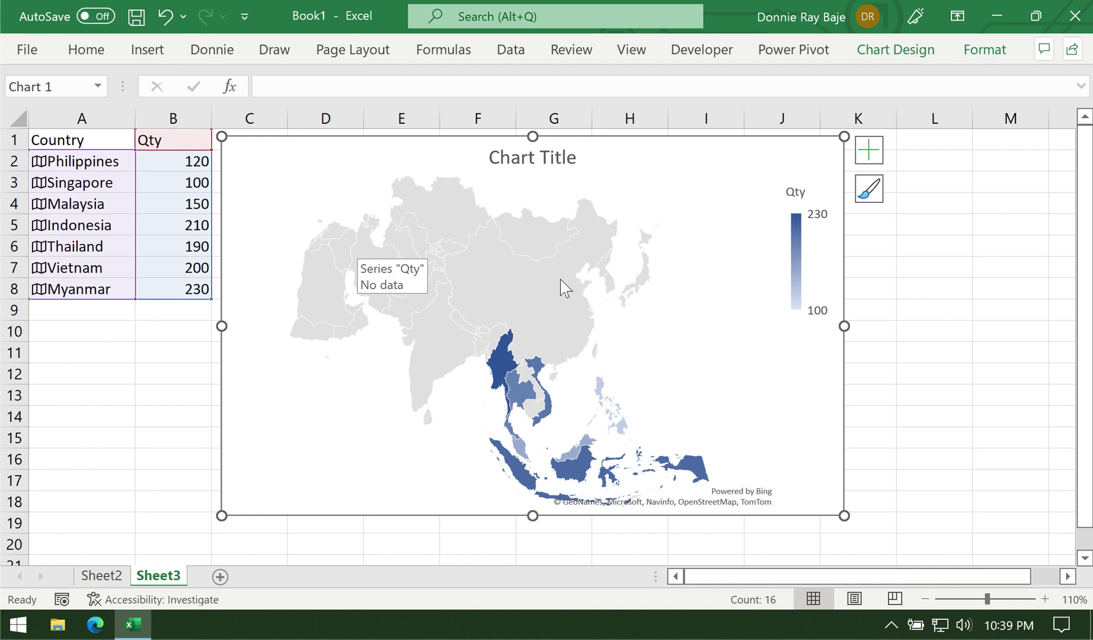
- Bring up the Qty series context menu showing Format Data Series on the map
click(495, 278)
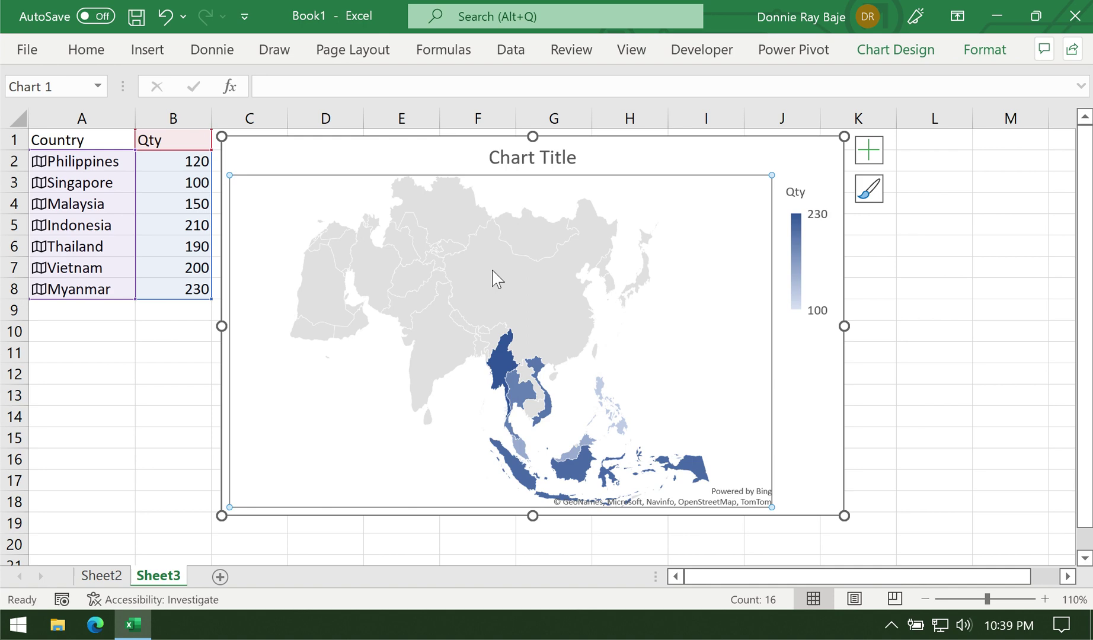
right_click(496, 278)
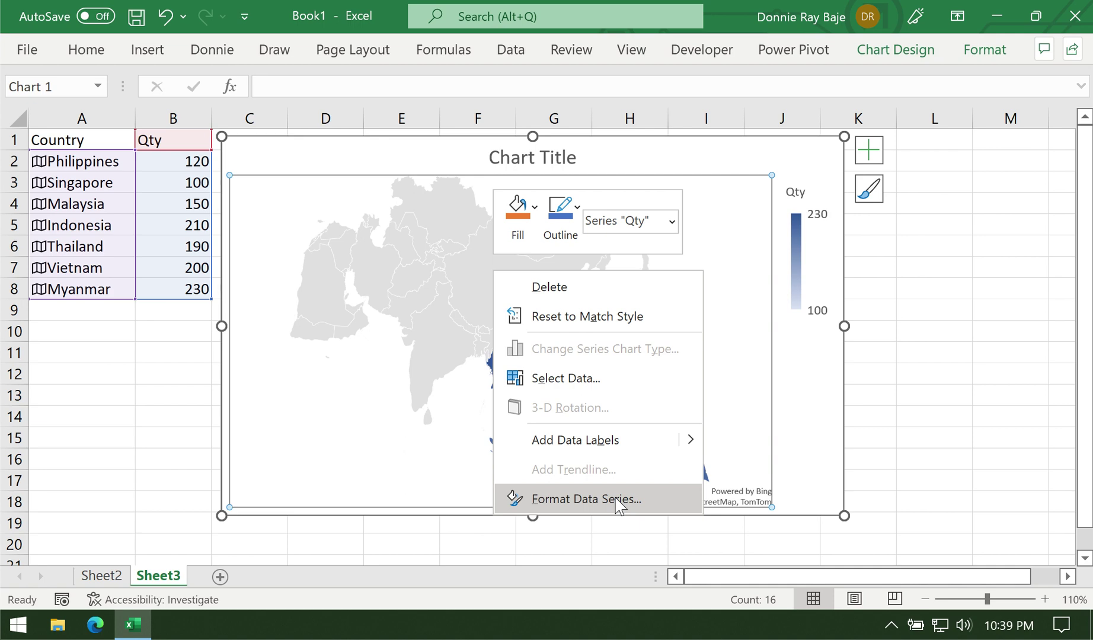
click(818, 424)
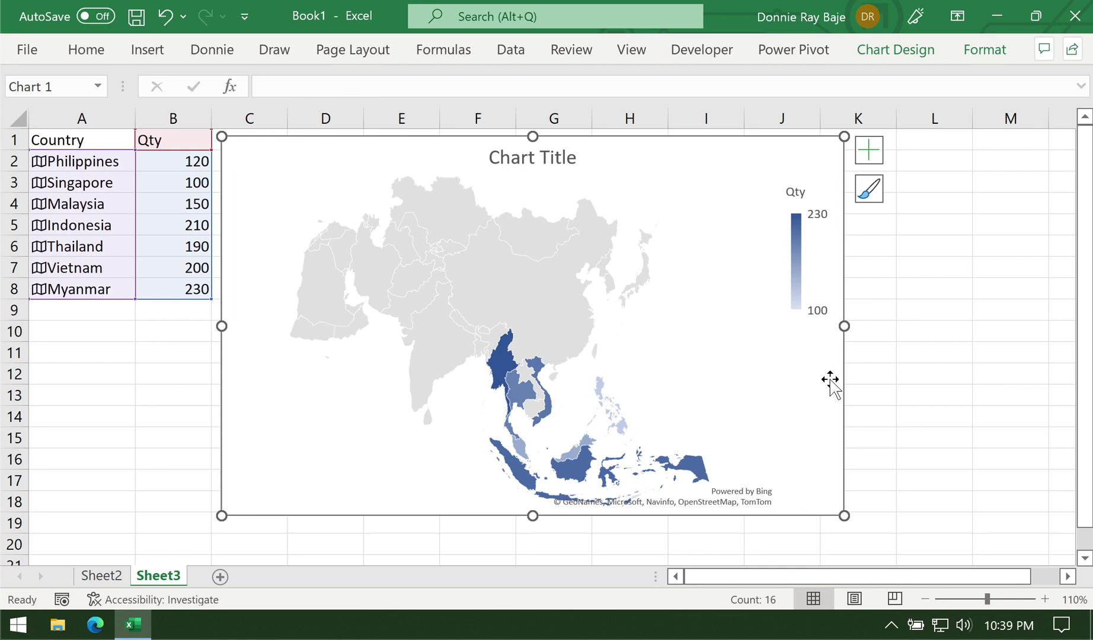
right_click(832, 384)
mouse_move(898, 537)
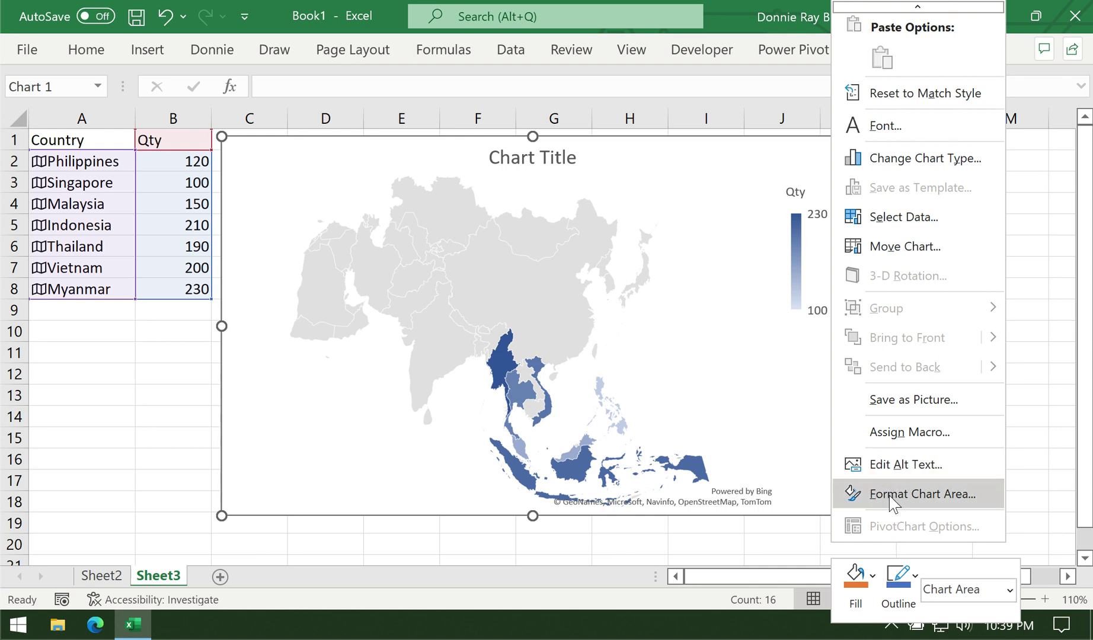
click(525, 293)
click(526, 292)
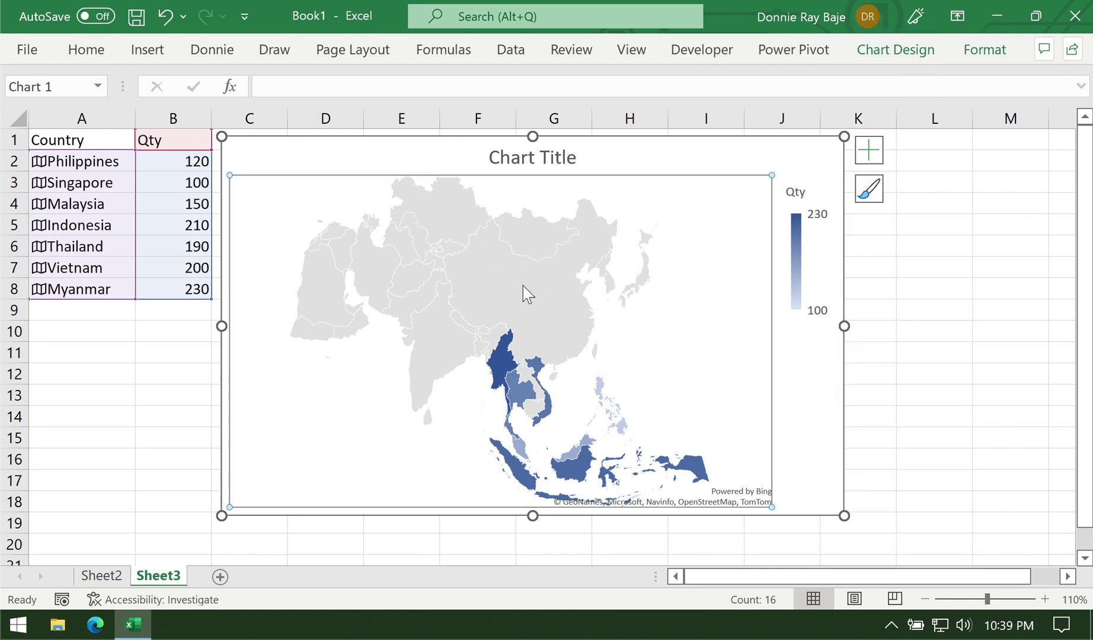
right_click(518, 280)
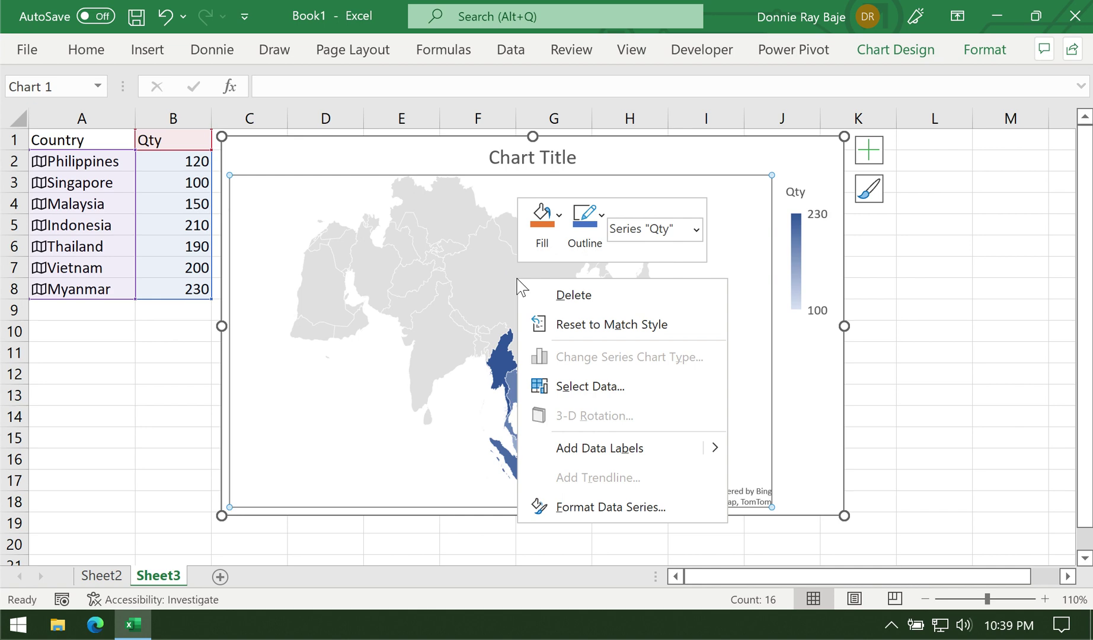
- Open Format Data Series and set Map area to 'Only regions with data'
click(637, 508)
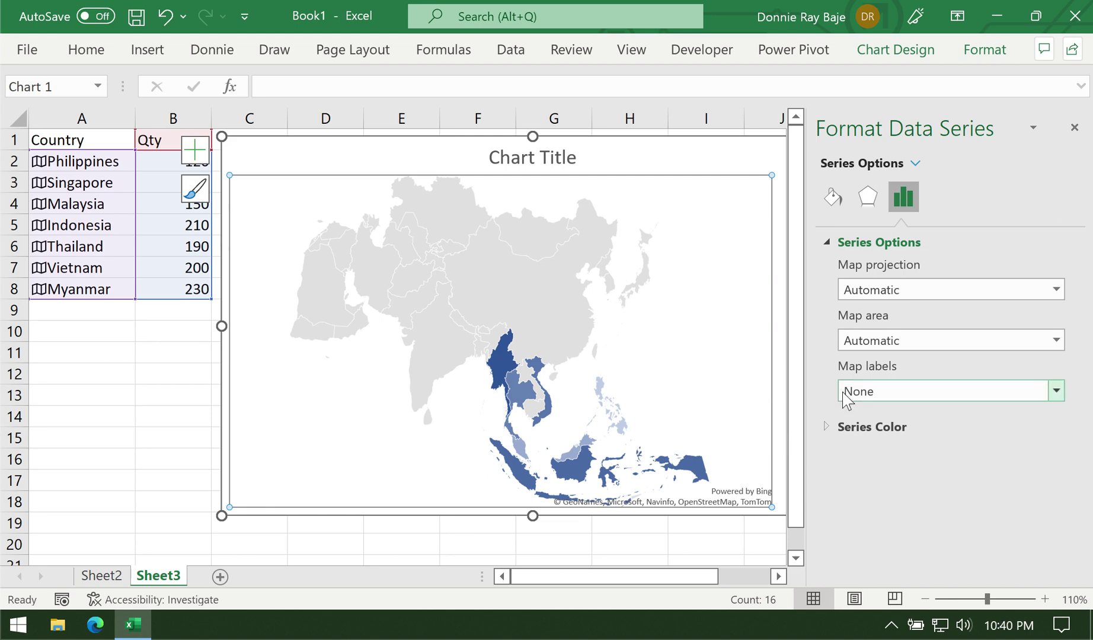
click(1059, 345)
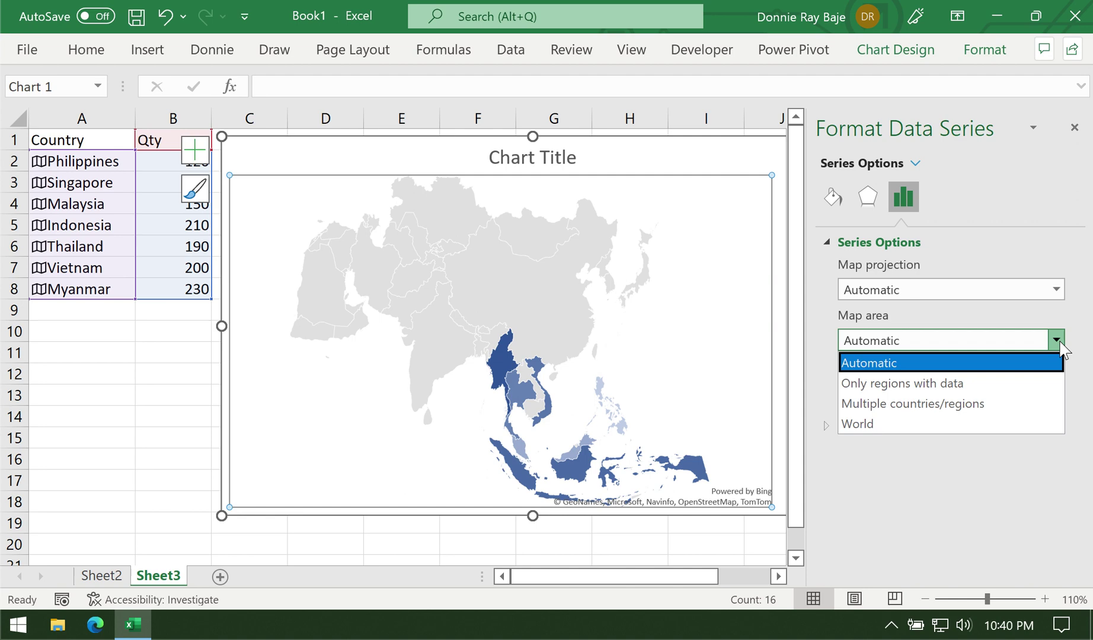
click(989, 387)
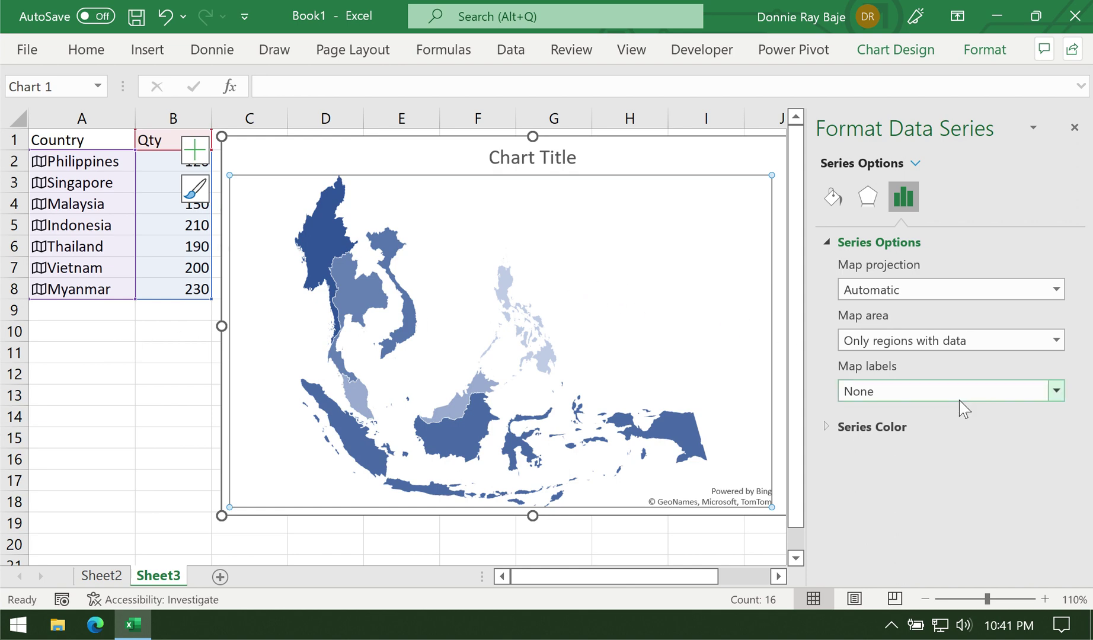
- Enlarge the chart to fit the whole map and set Map labels to Show all
click(778, 576)
click(778, 576)
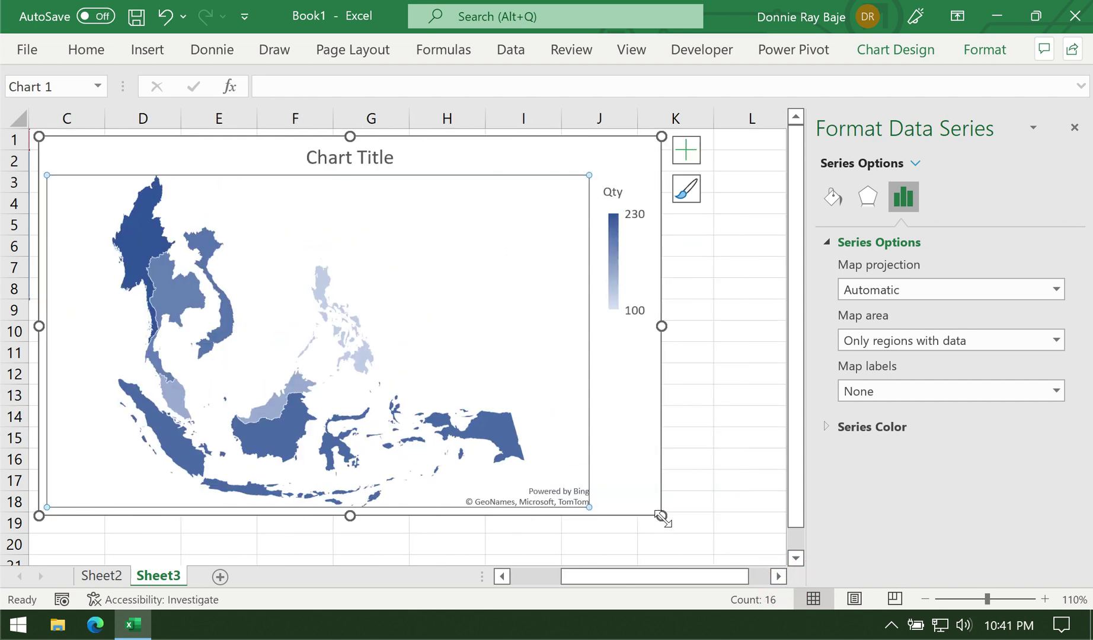
drag(662, 517, 696, 546)
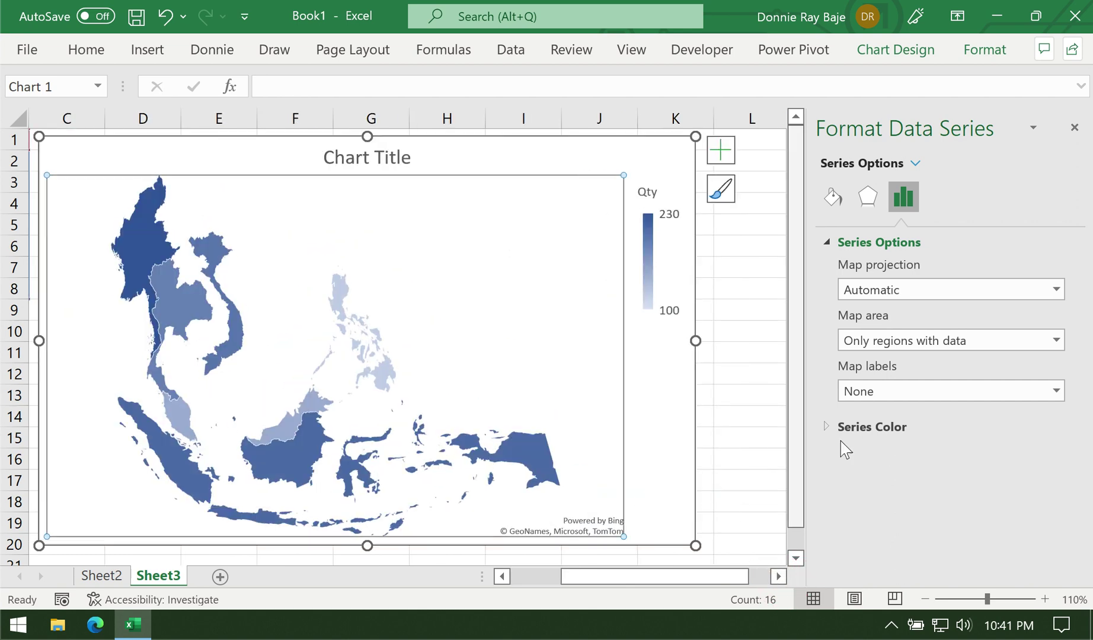
click(901, 390)
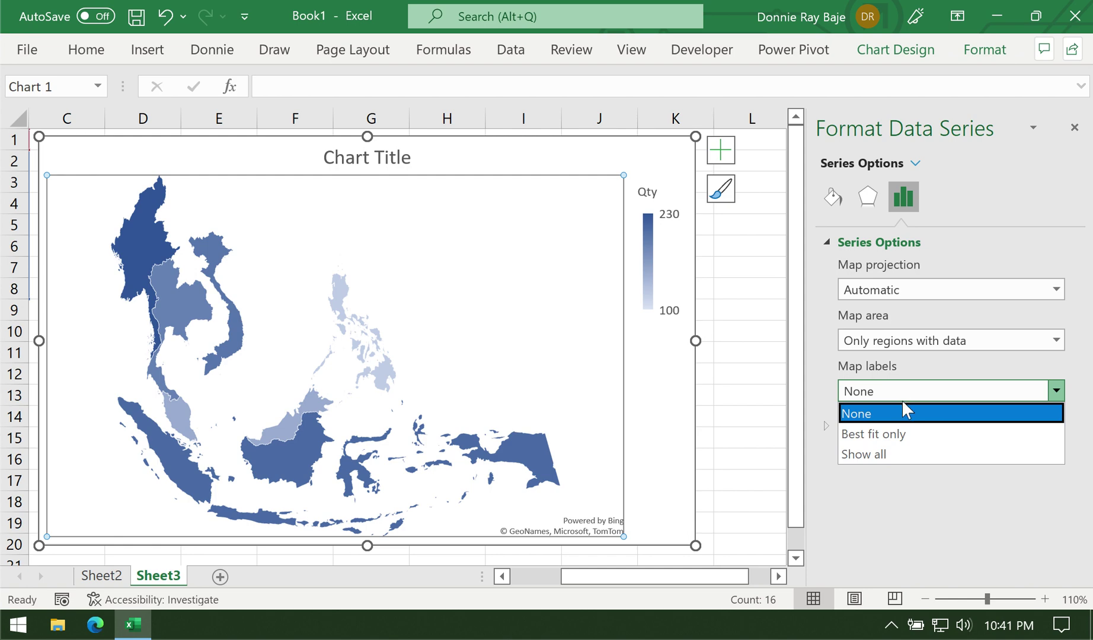
click(887, 456)
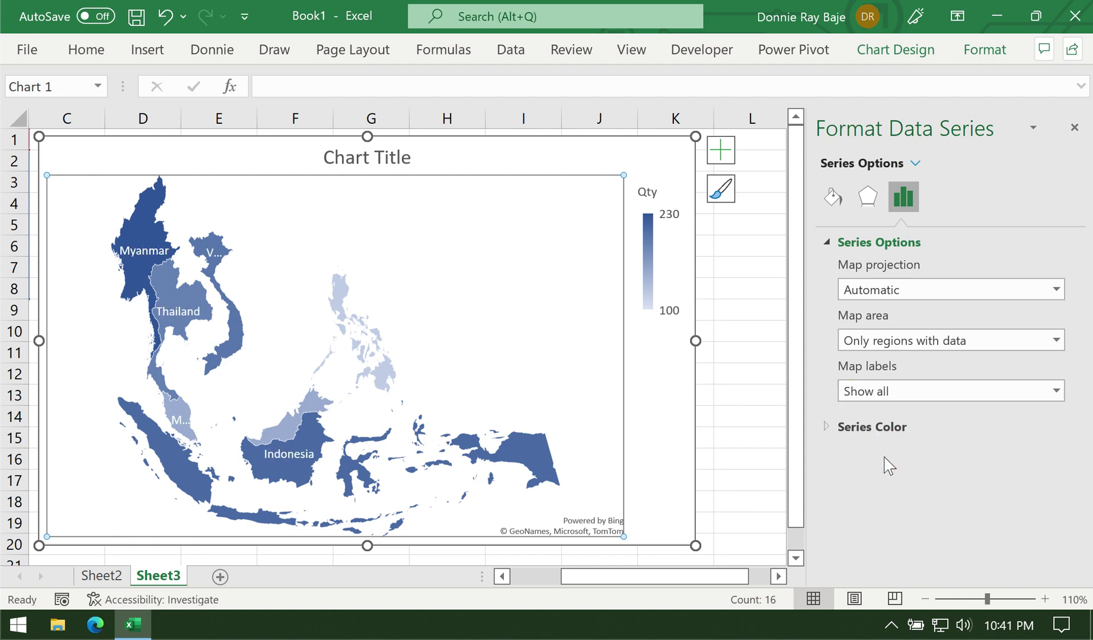
- Enlarge the chart further and set Map labels to None after trying Best fit only
click(695, 545)
drag(695, 545, 745, 555)
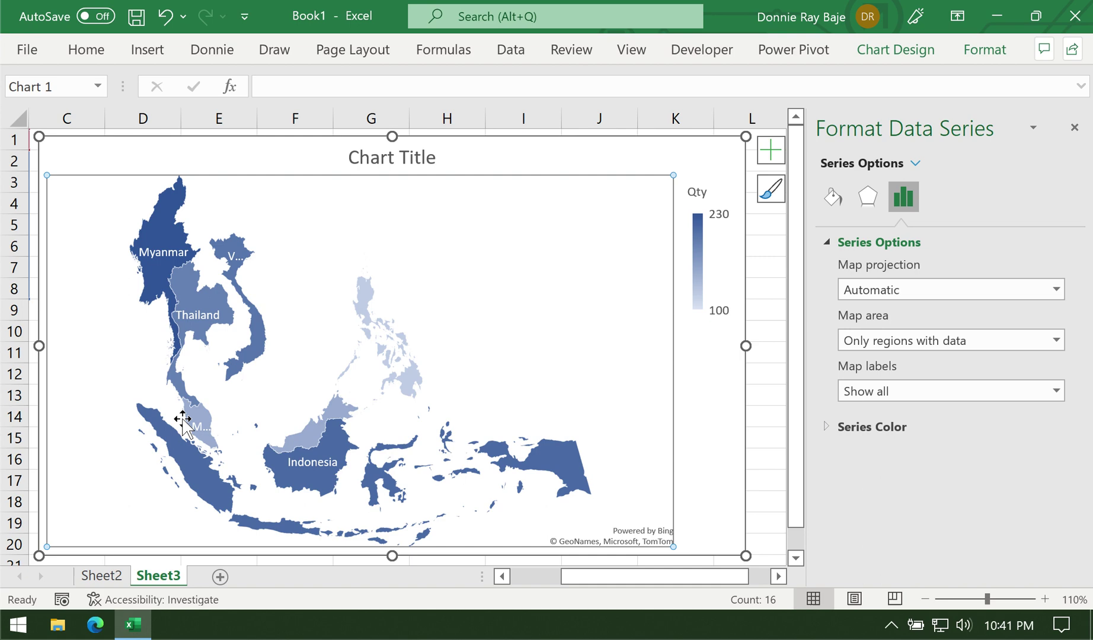
mouse_move(205, 435)
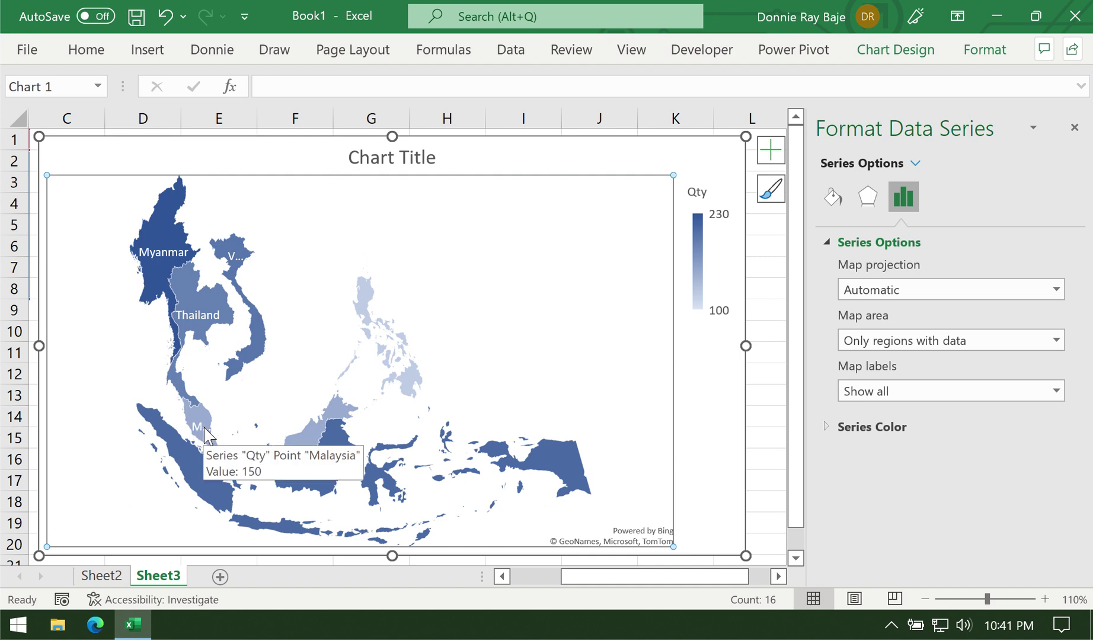
mouse_move(292, 463)
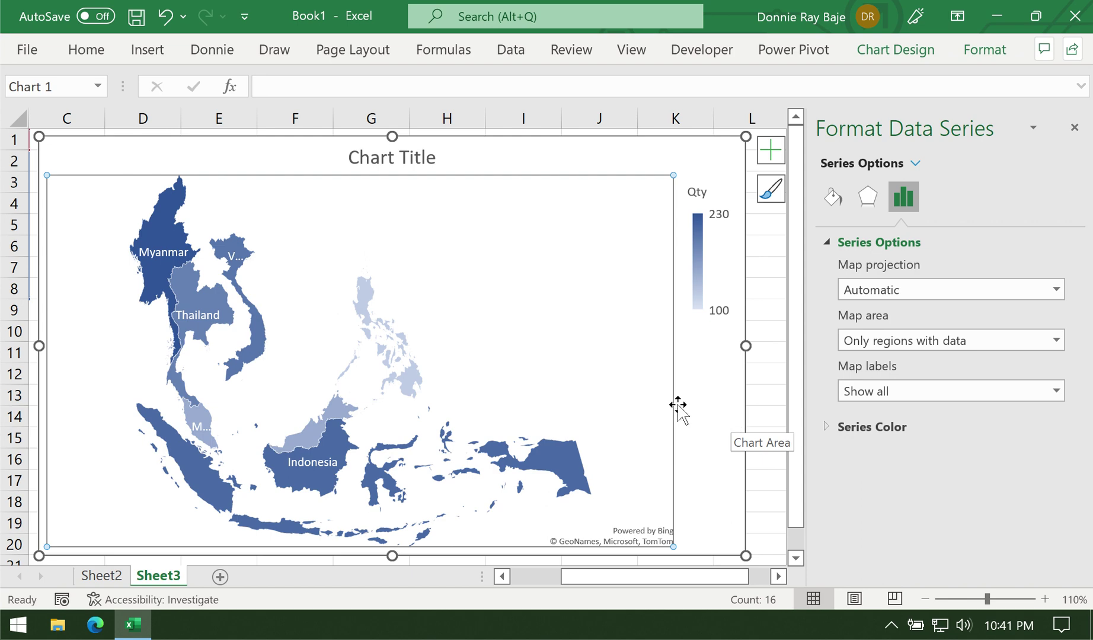
click(874, 393)
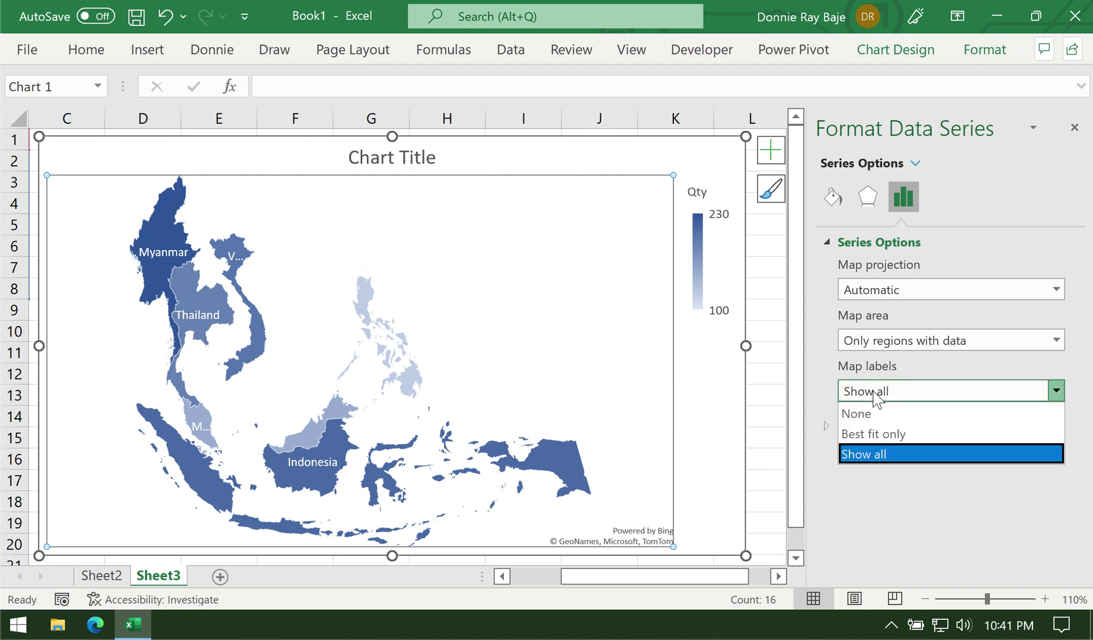
click(877, 435)
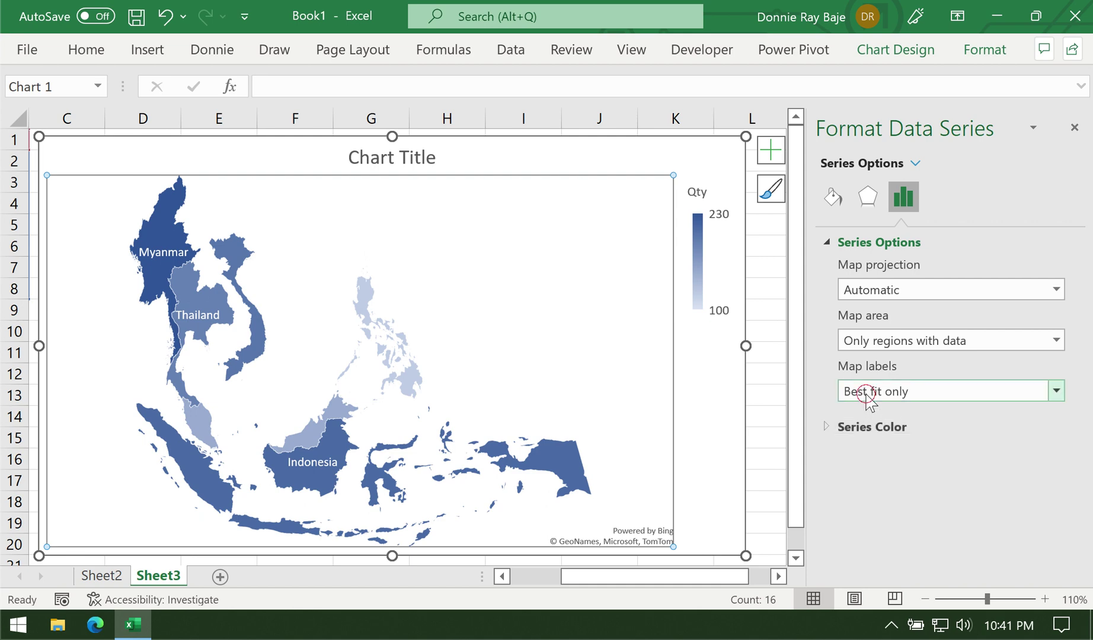
click(867, 393)
click(871, 416)
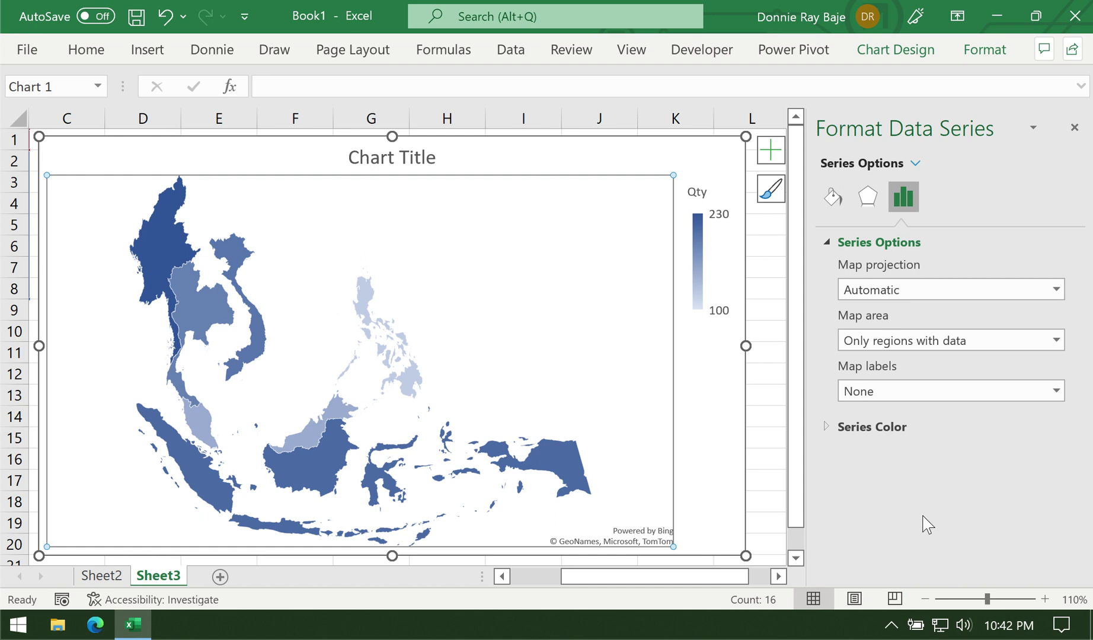
- Set the Series Color minimum to red and maximum to green
click(842, 428)
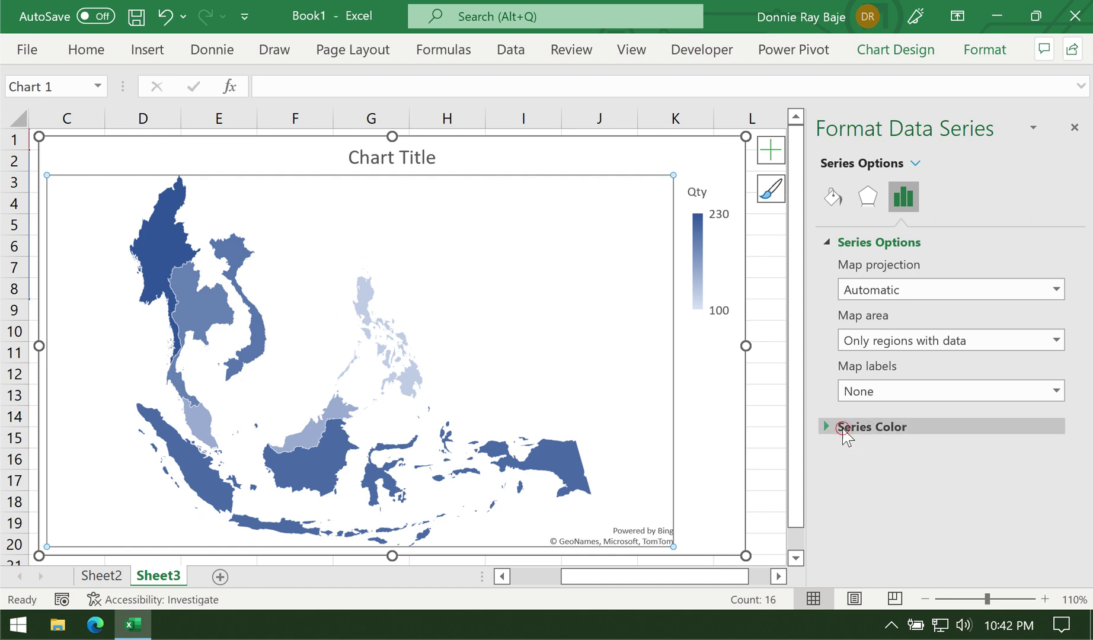
scroll(1080, 471, down, 1)
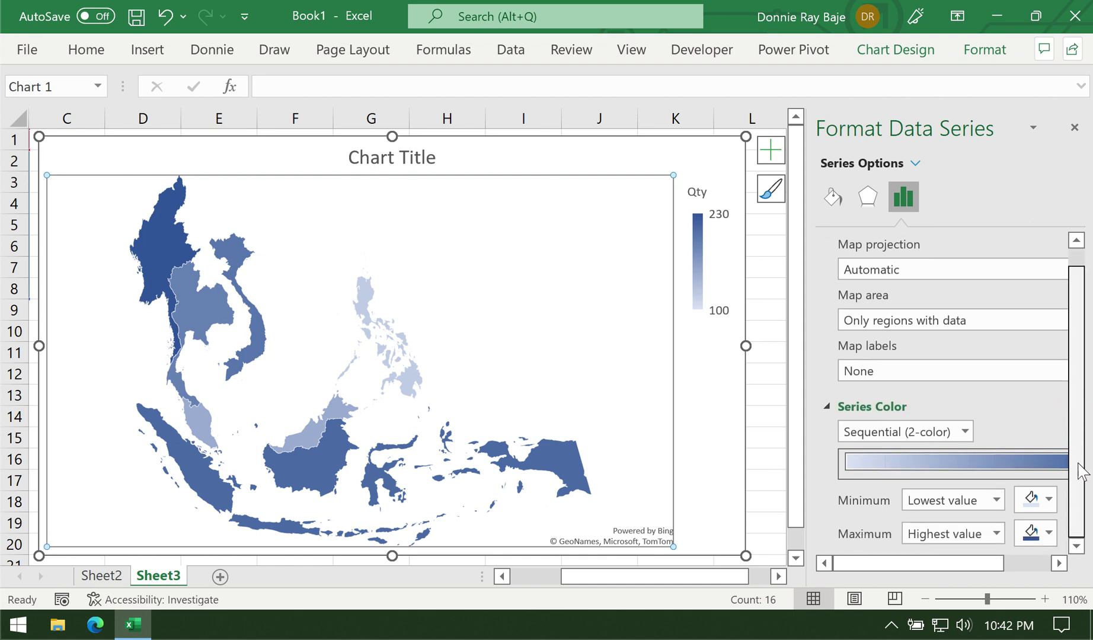
click(1060, 564)
click(1060, 563)
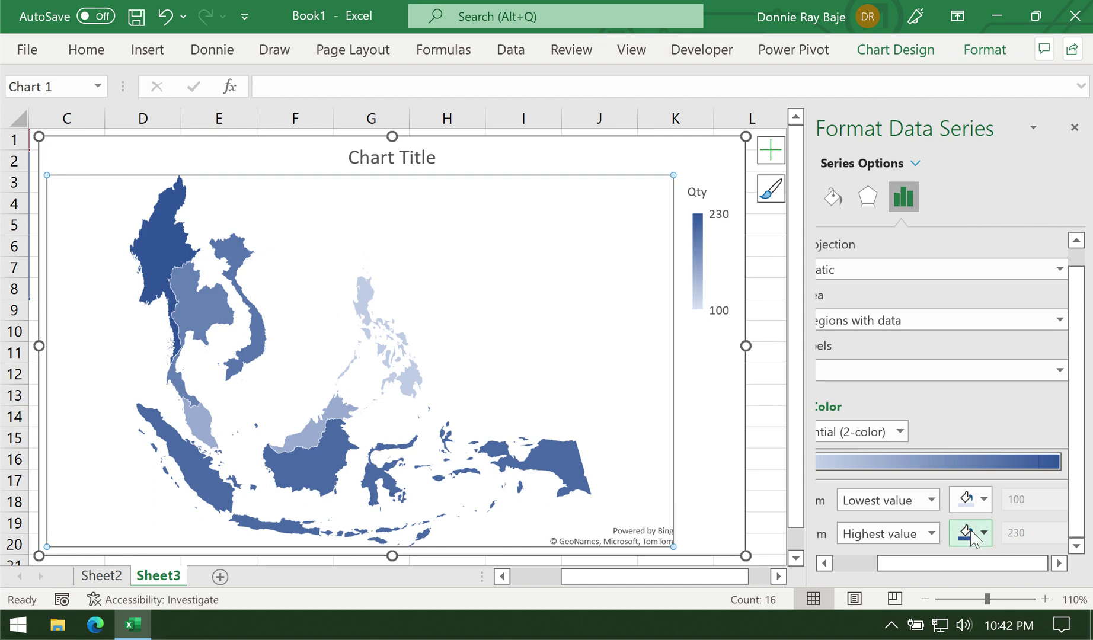
click(974, 498)
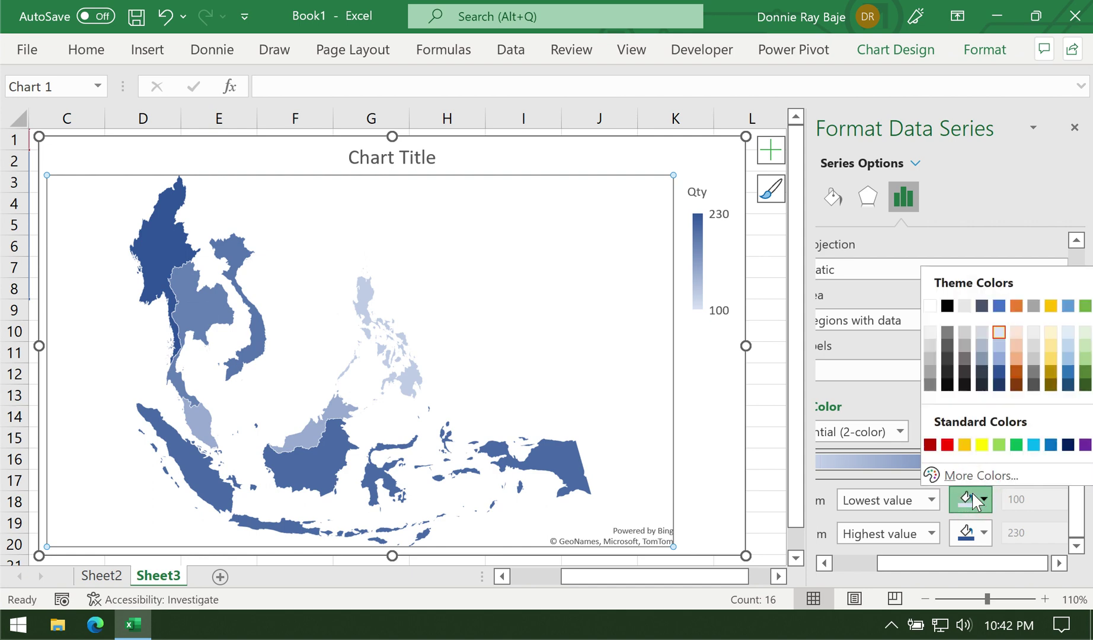
click(947, 445)
click(983, 533)
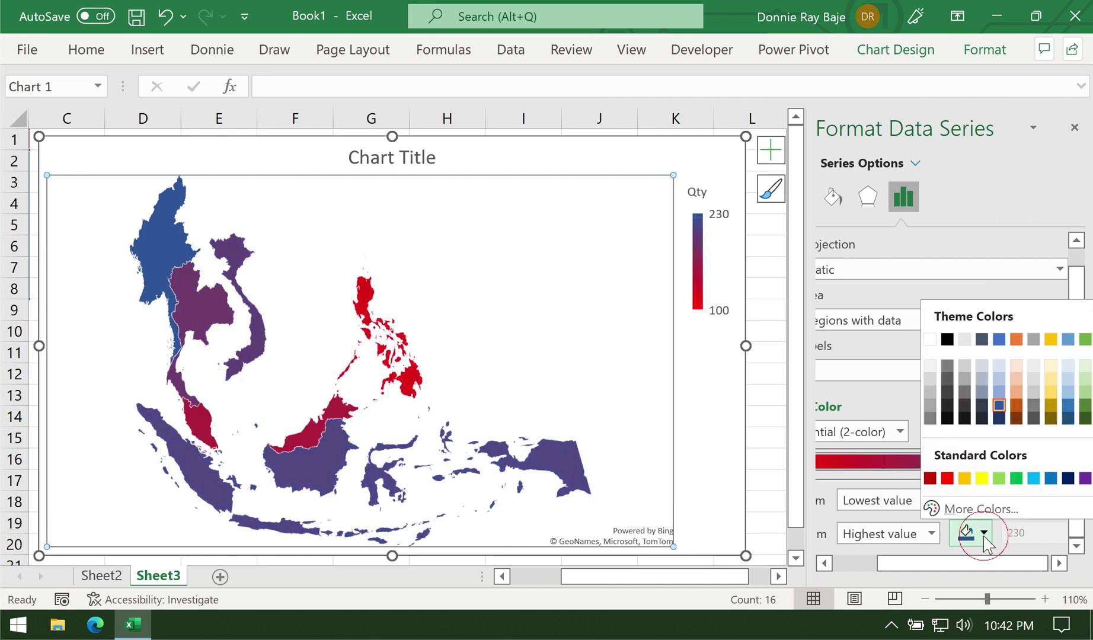
click(1016, 478)
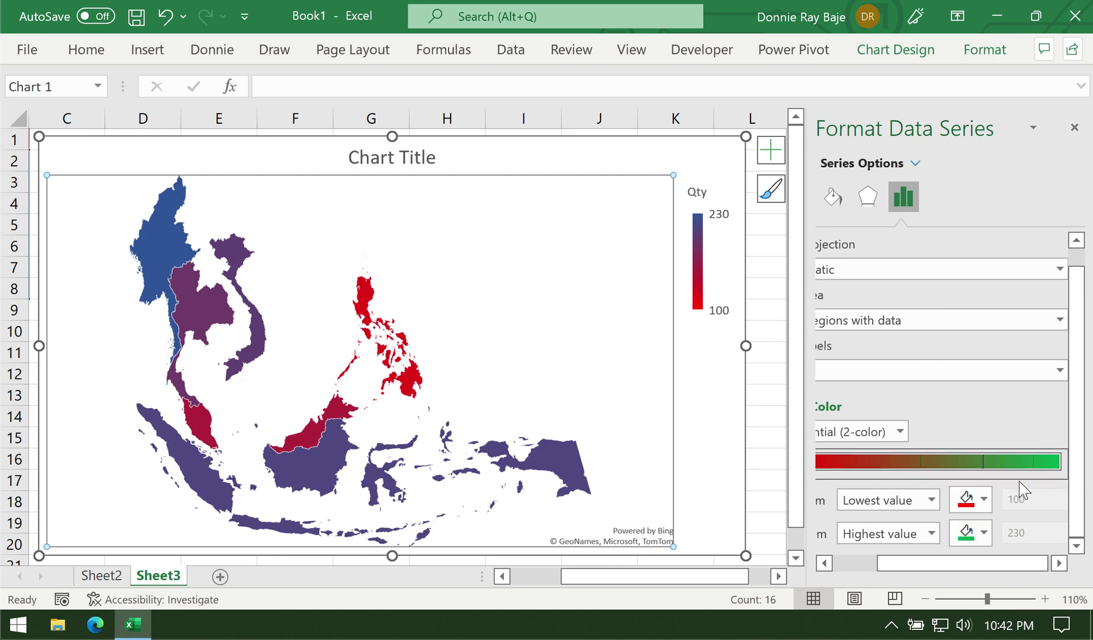
drag(948, 564, 922, 564)
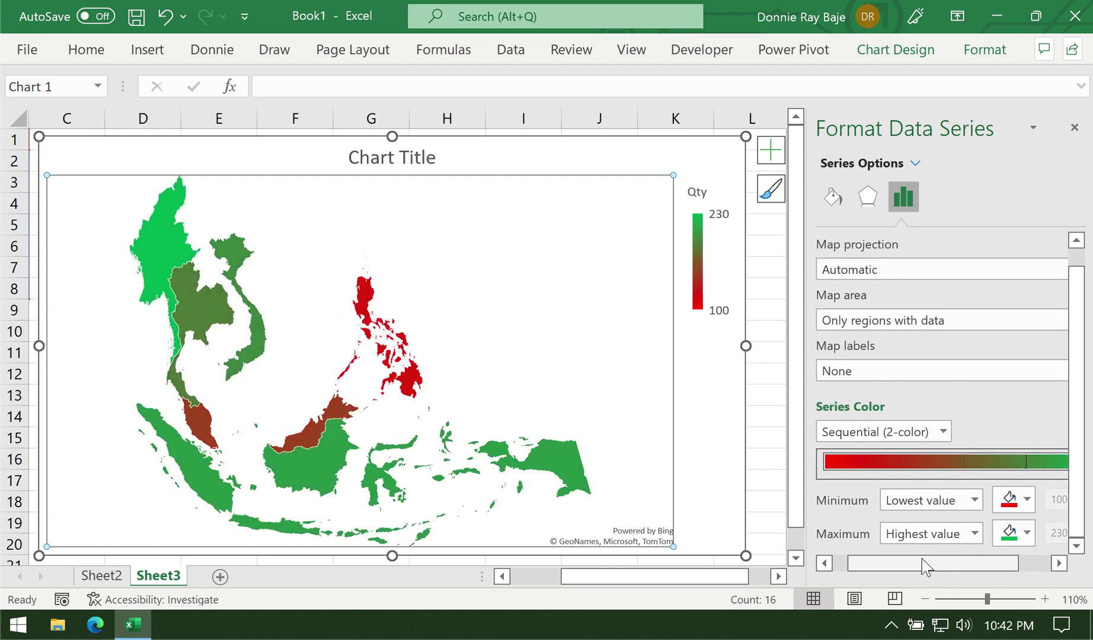
- Switch to a Diverging (3-color) scale with a yellow midpoint
click(944, 432)
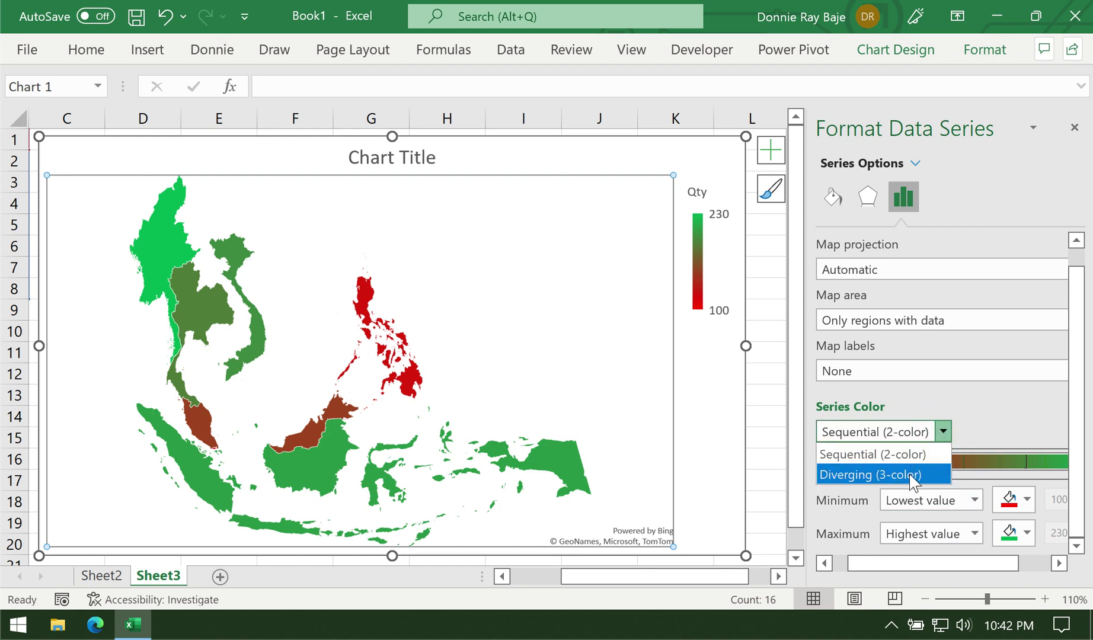
click(944, 432)
click(943, 432)
click(921, 480)
click(1077, 545)
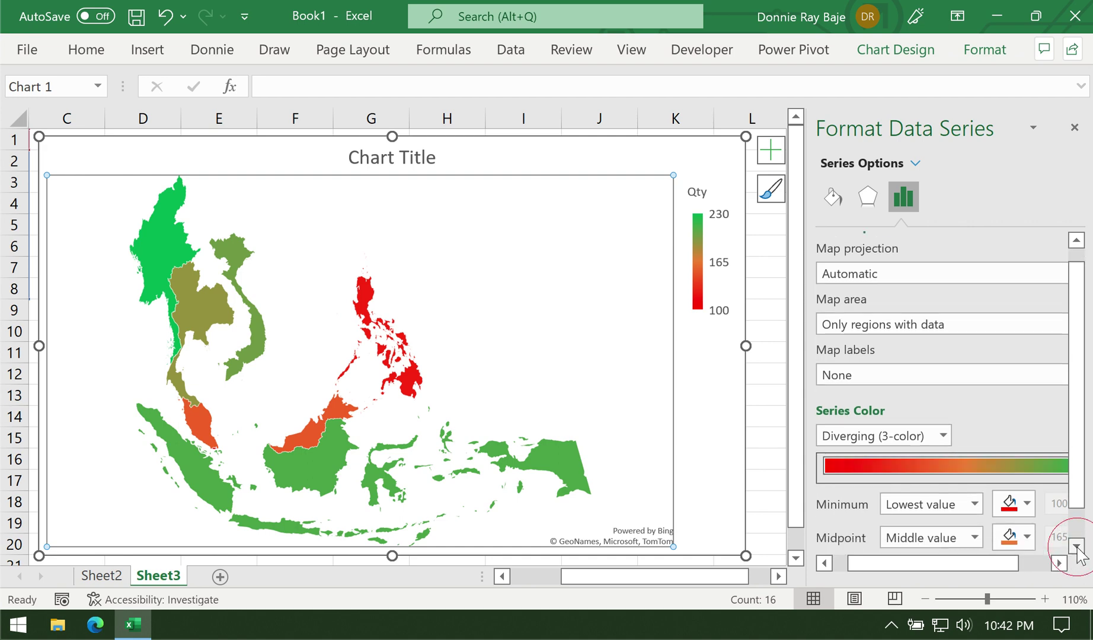
click(1076, 546)
click(1026, 501)
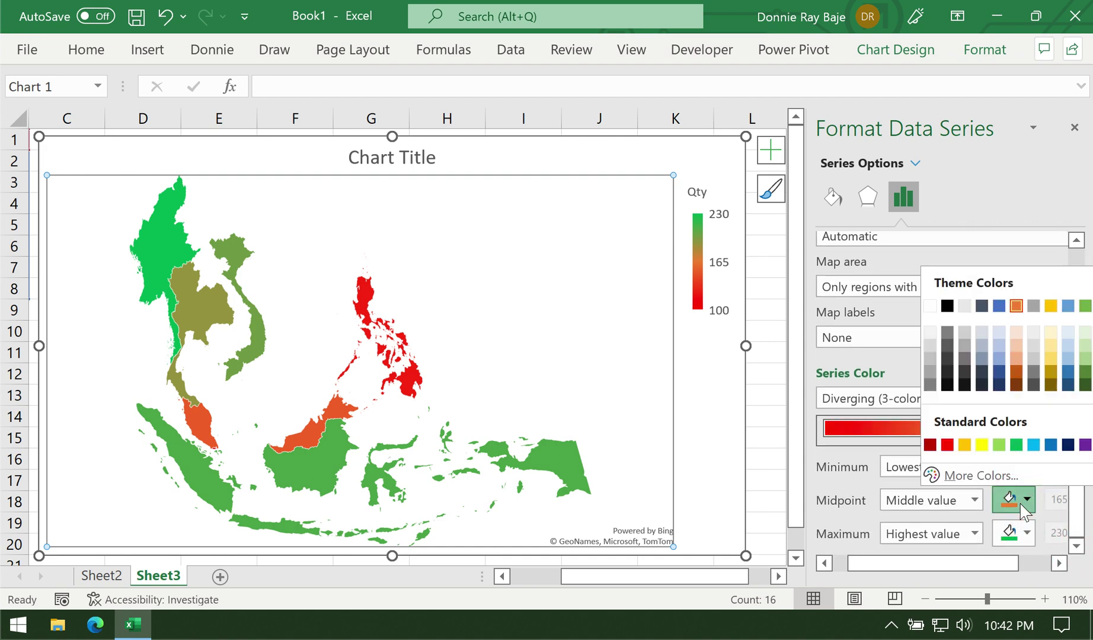
click(1051, 359)
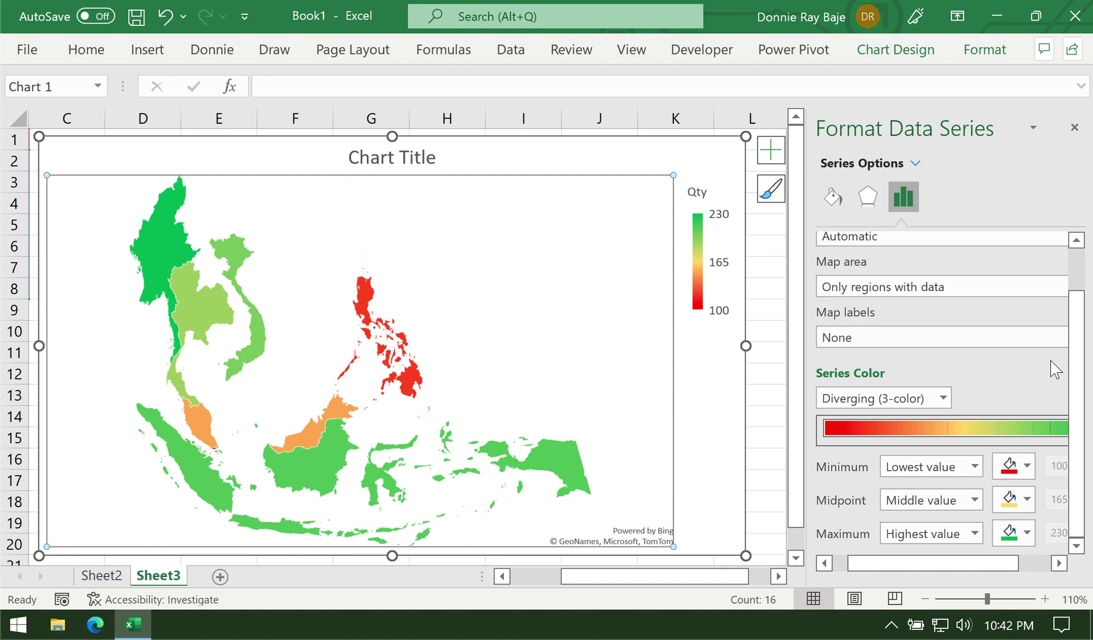
- Zoom the sheet to 90% and move the map chart beside the Country/Qty table
click(925, 600)
click(926, 599)
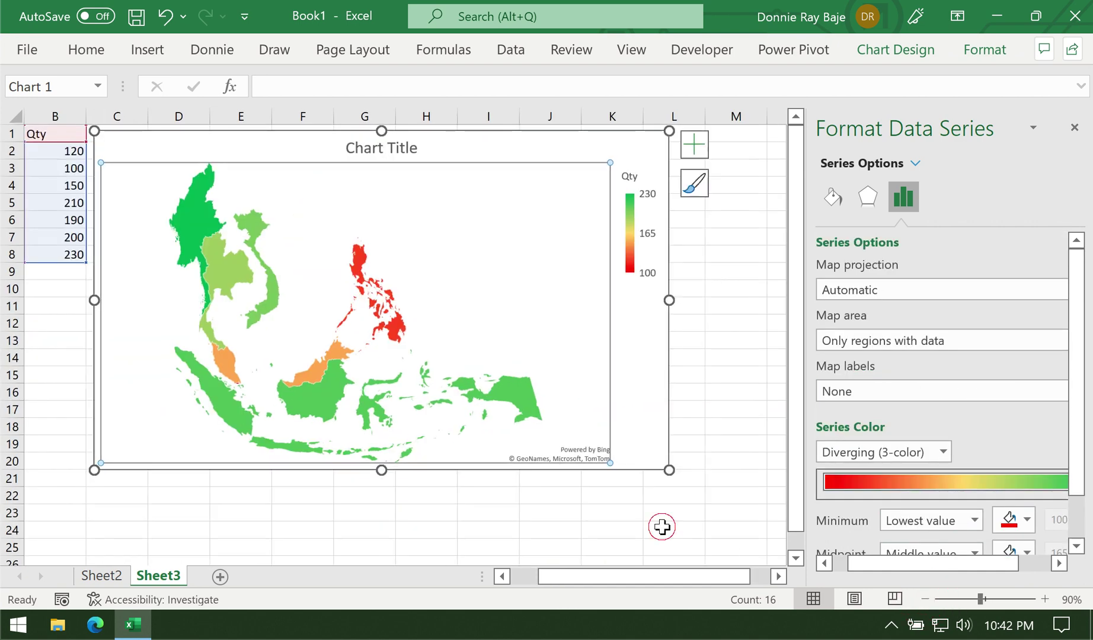
click(659, 527)
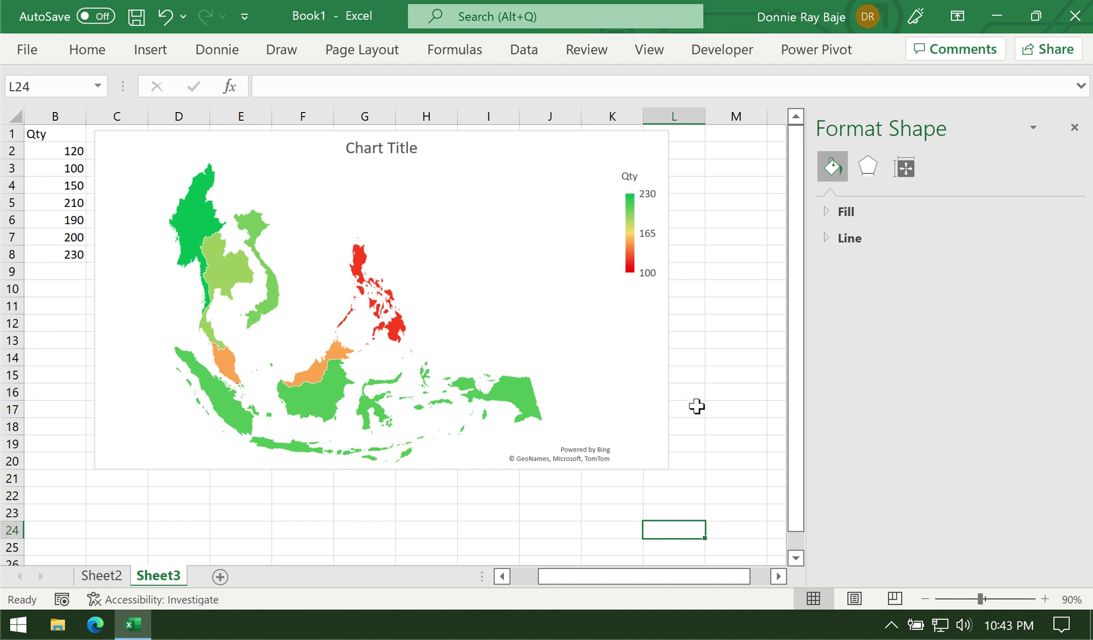
drag(584, 156, 591, 157)
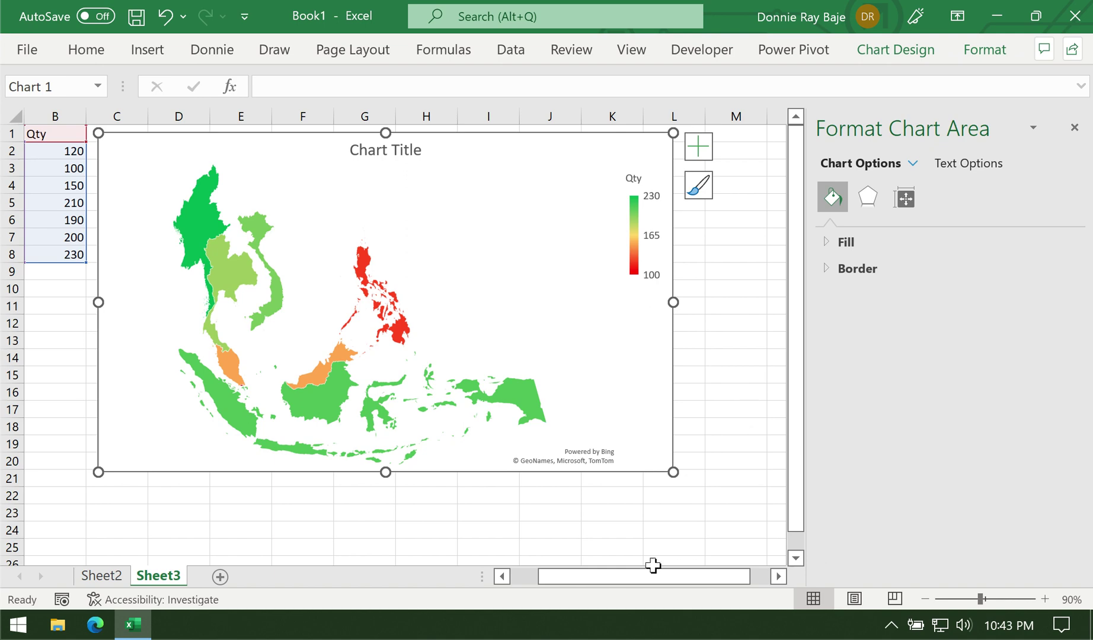
drag(542, 576, 539, 576)
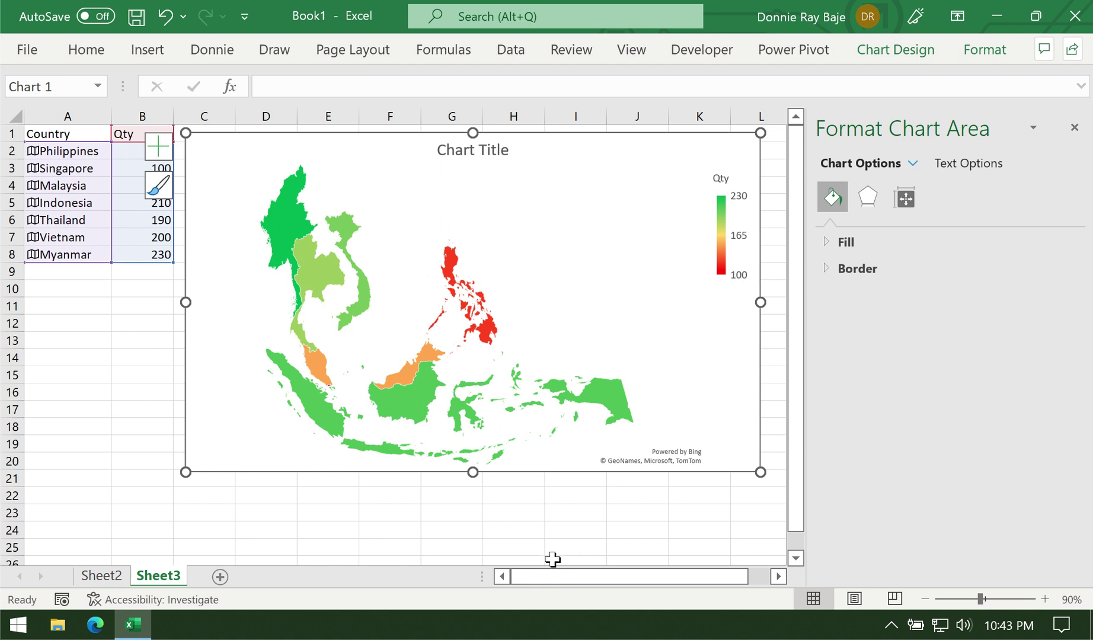